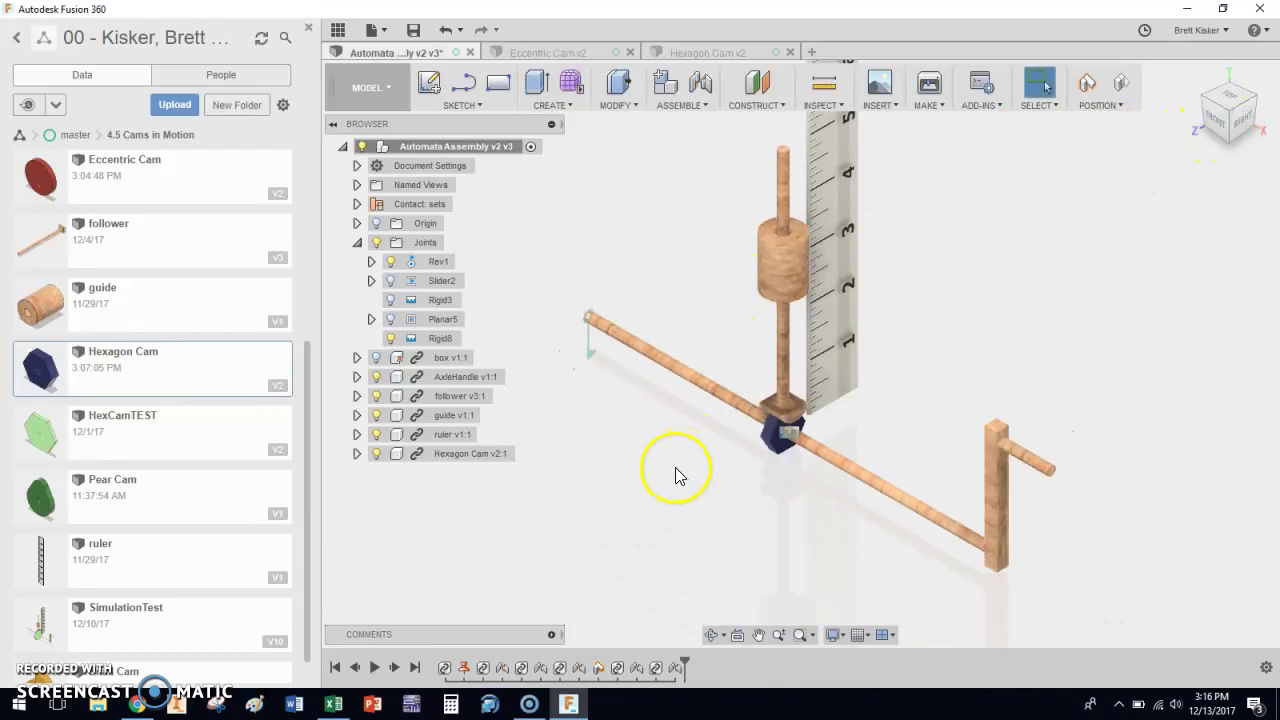
Zoom in and pan so the follower, ruler and hexagon cam are centred in view.
scroll(1029, 277, up, 3)
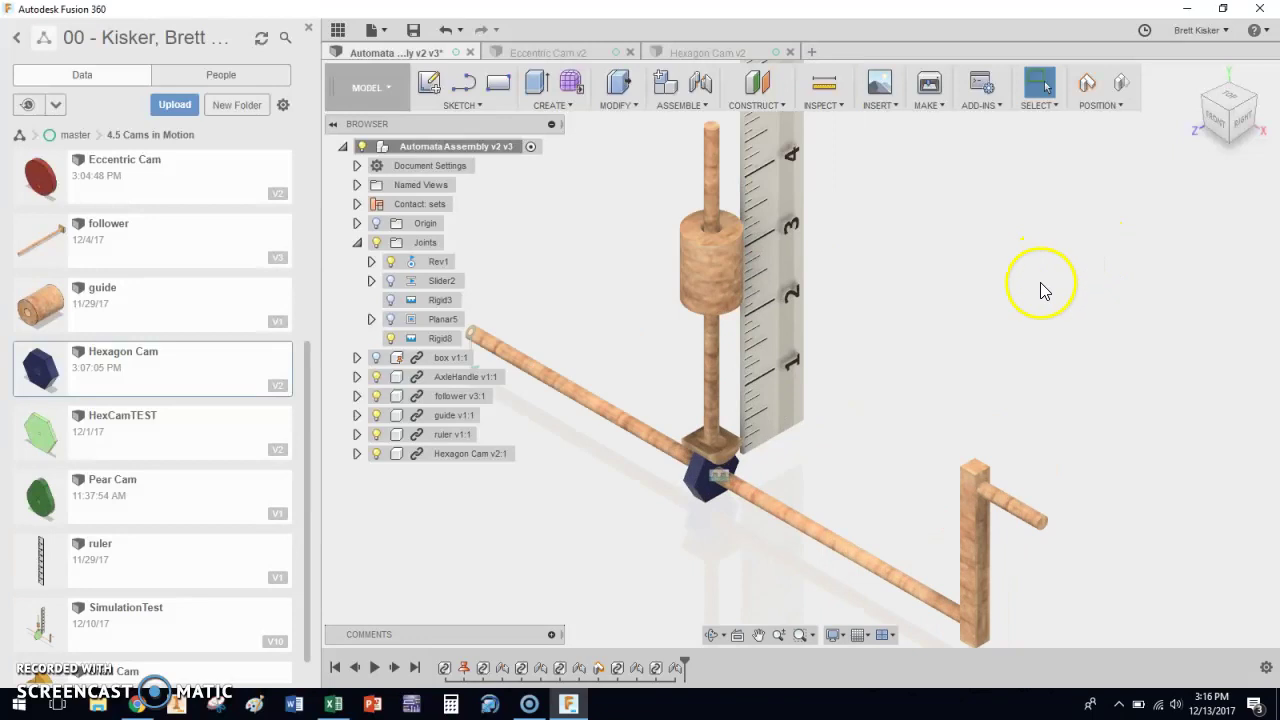
middle_drag(533, 446, 727, 432)
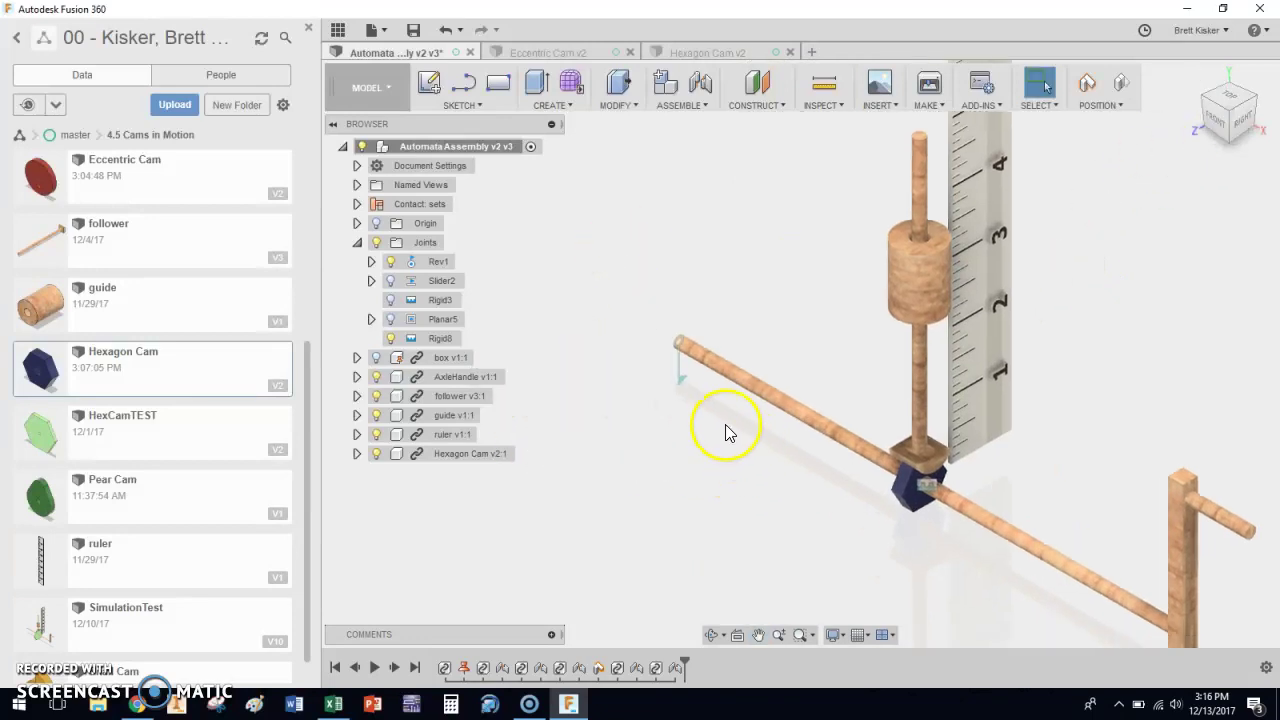
Animate the Rev1 revolute joint, watch the cam from the front, then return to Home view.
right_click(684, 391)
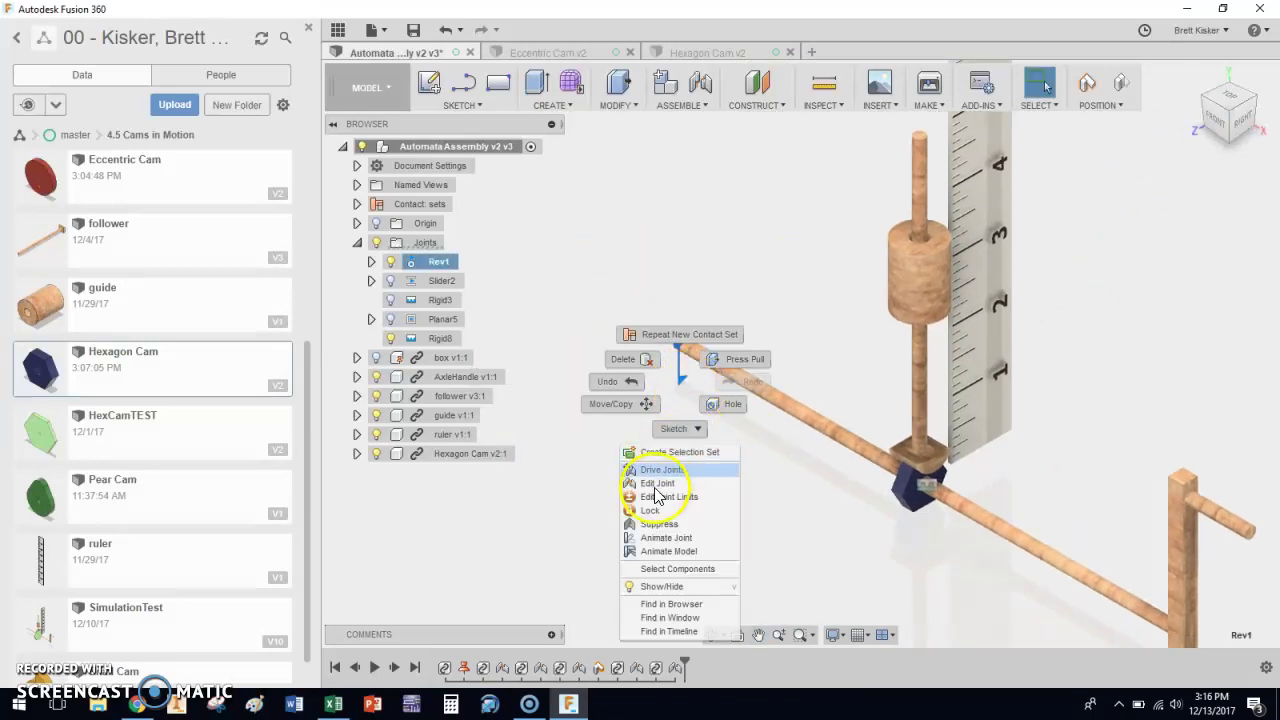
click(665, 537)
click(1213, 122)
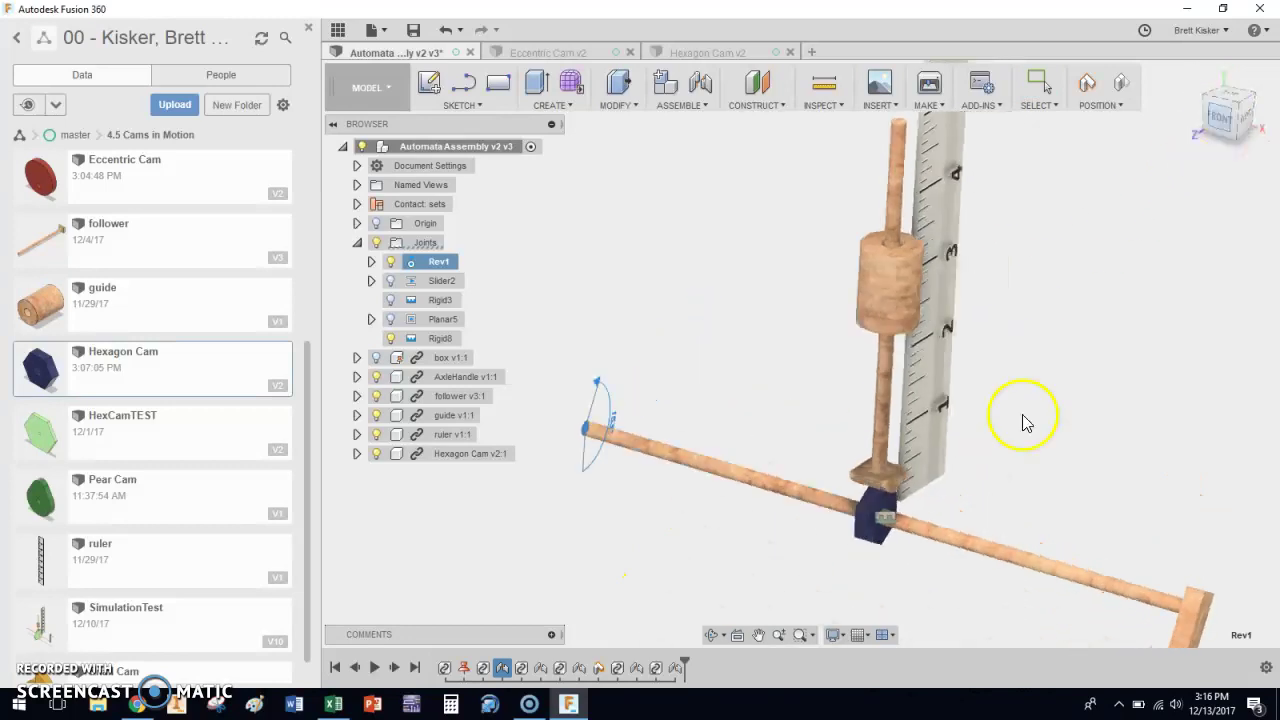
scroll(823, 543, up, 3)
middle_drag(823, 543, 918, 290)
scroll(906, 310, up, 3)
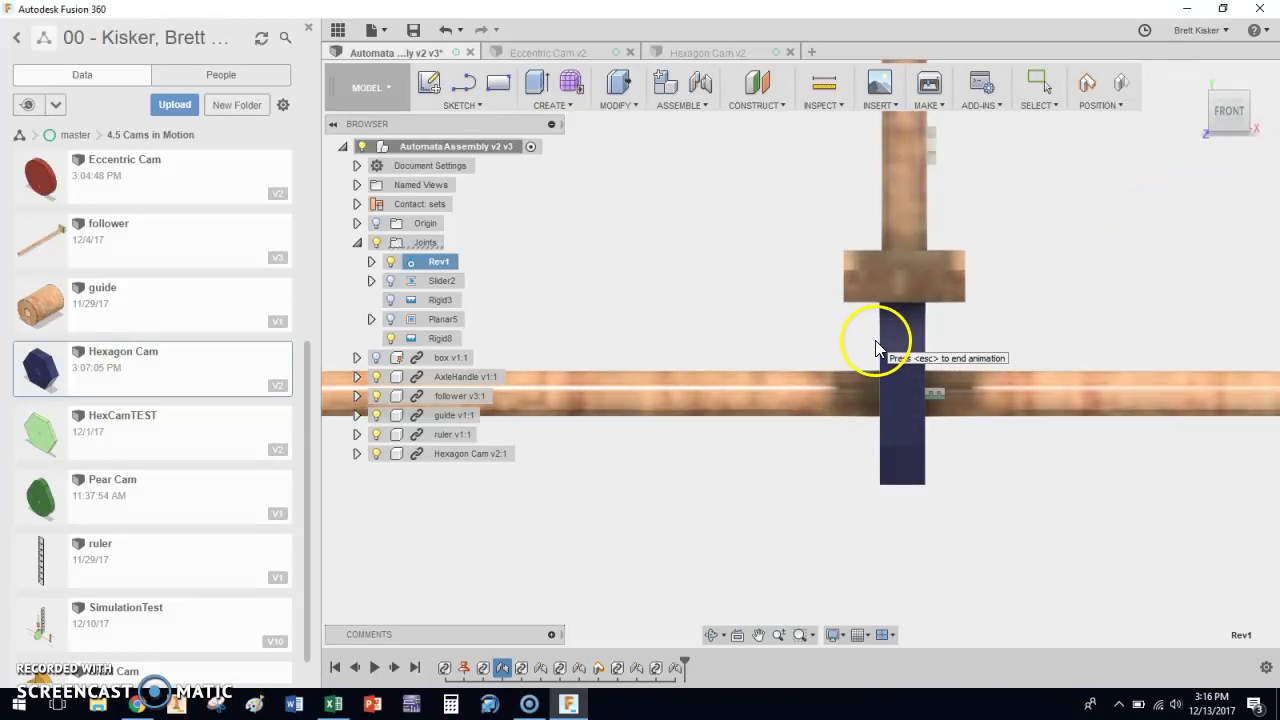
click(1194, 77)
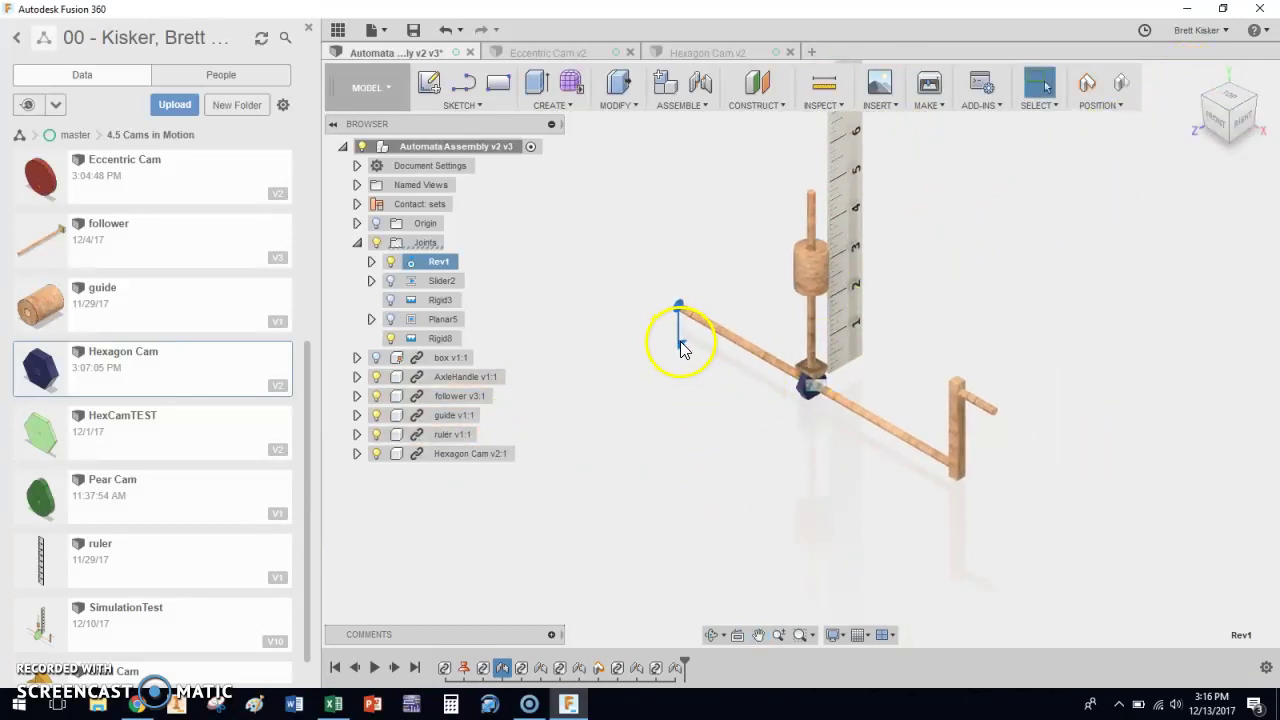
Compare the follower top with the ruler from the right side, then switch to Google Sheets.
click(1245, 118)
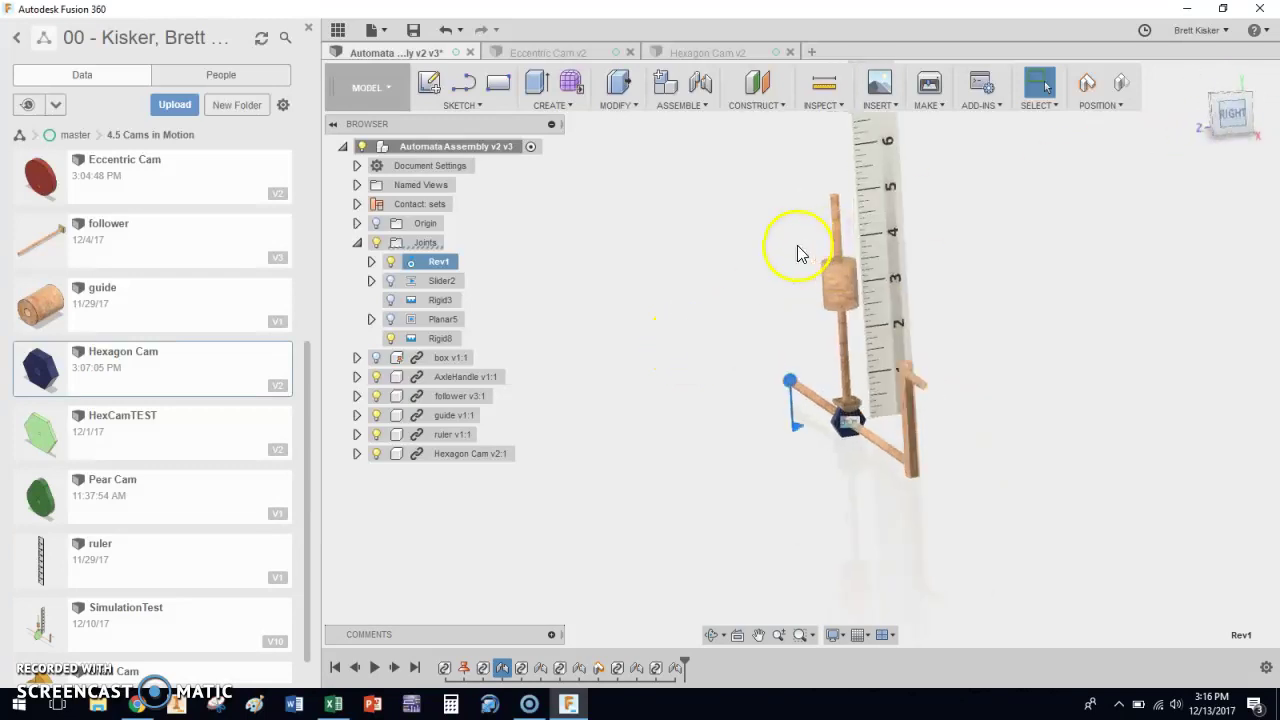
scroll(865, 228, up, 6)
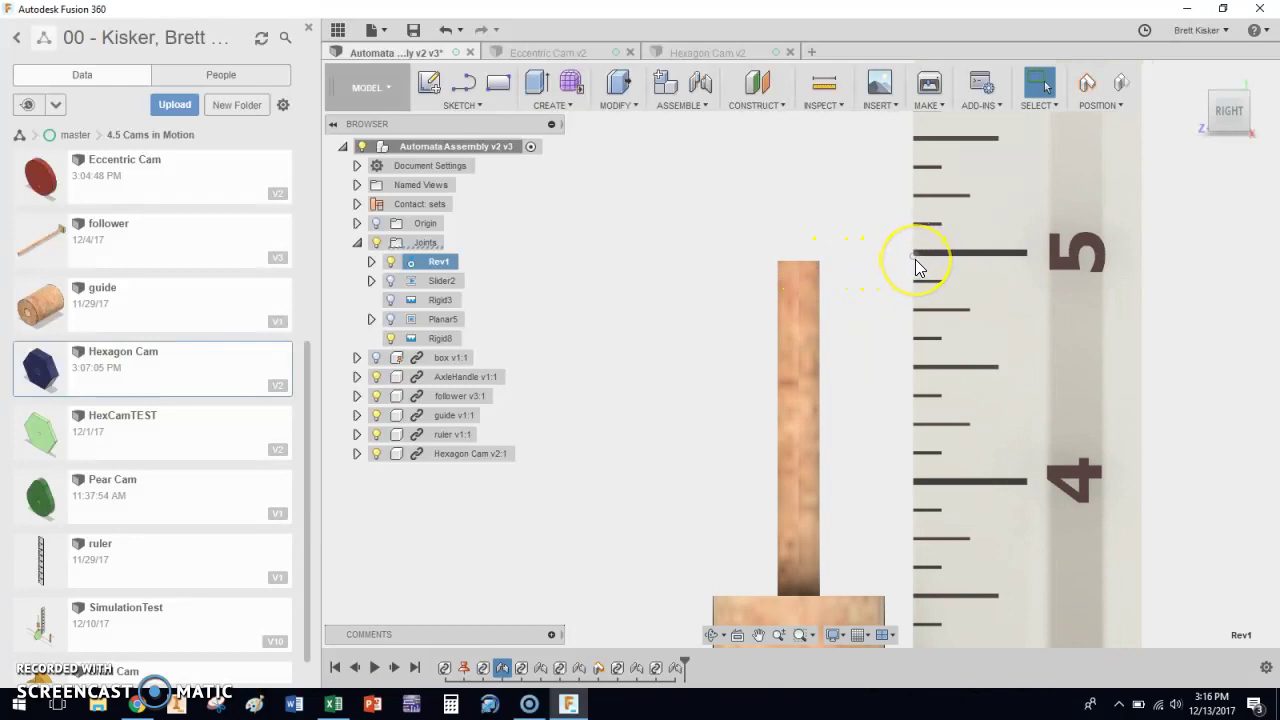
scroll(915, 259, down, 5)
middle_drag(871, 309, 864, 241)
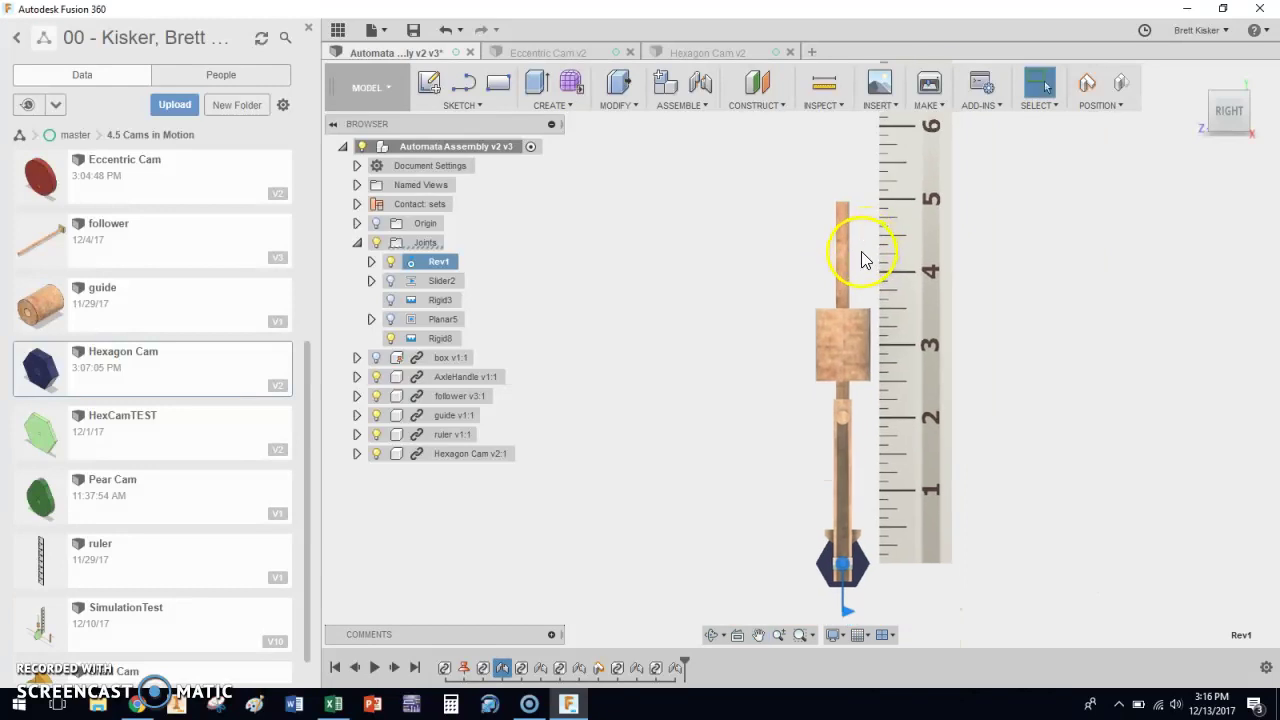
click(140, 704)
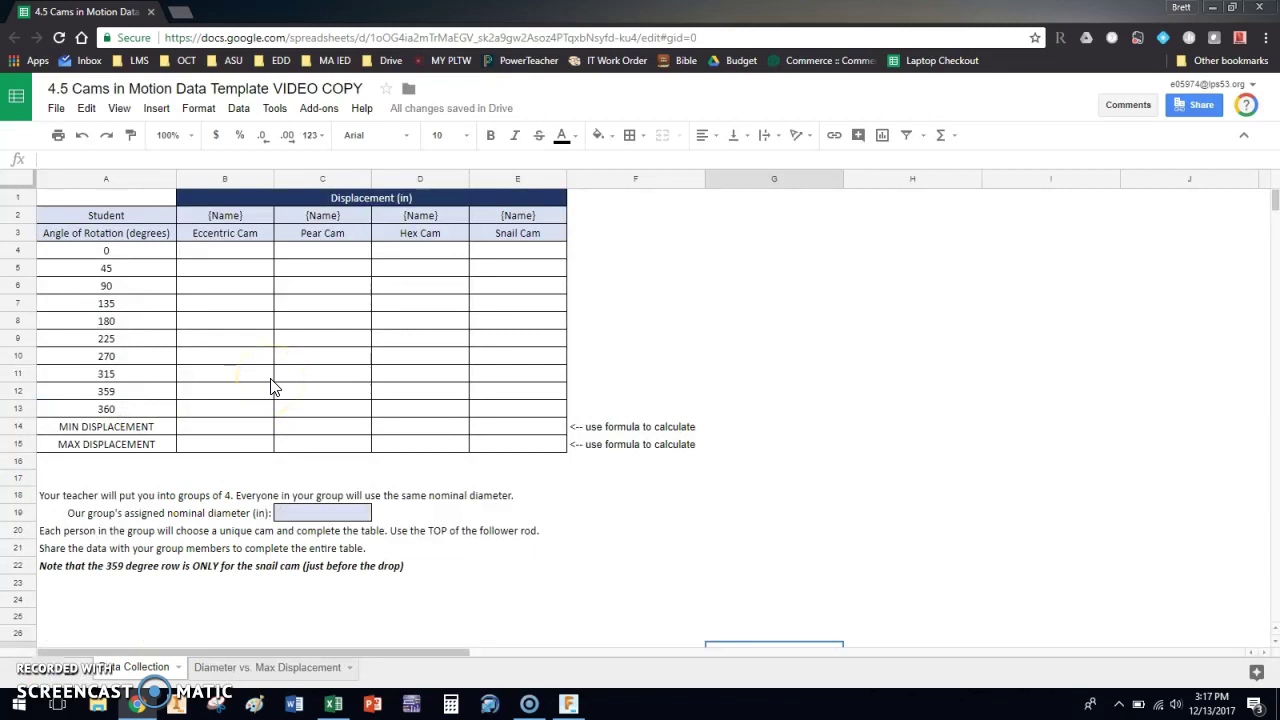
Enter 0.75 as the group's nominal diameter in C19.
click(347, 514)
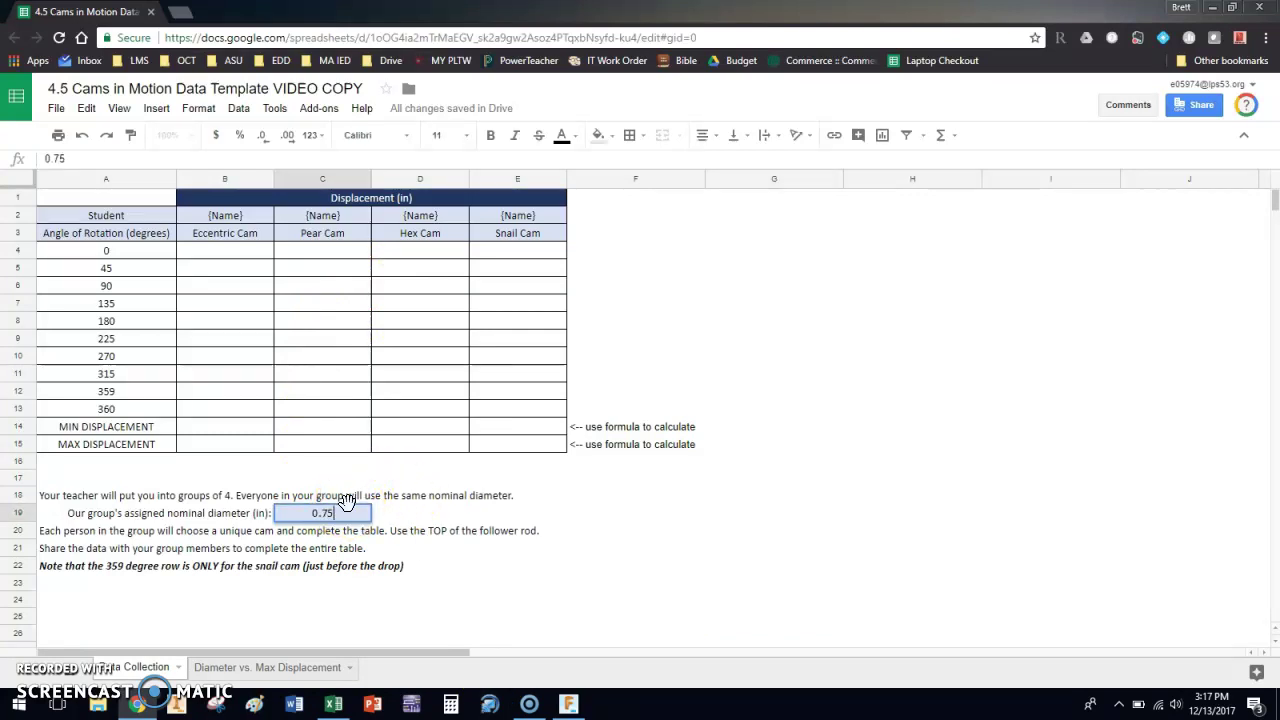
key(Return)
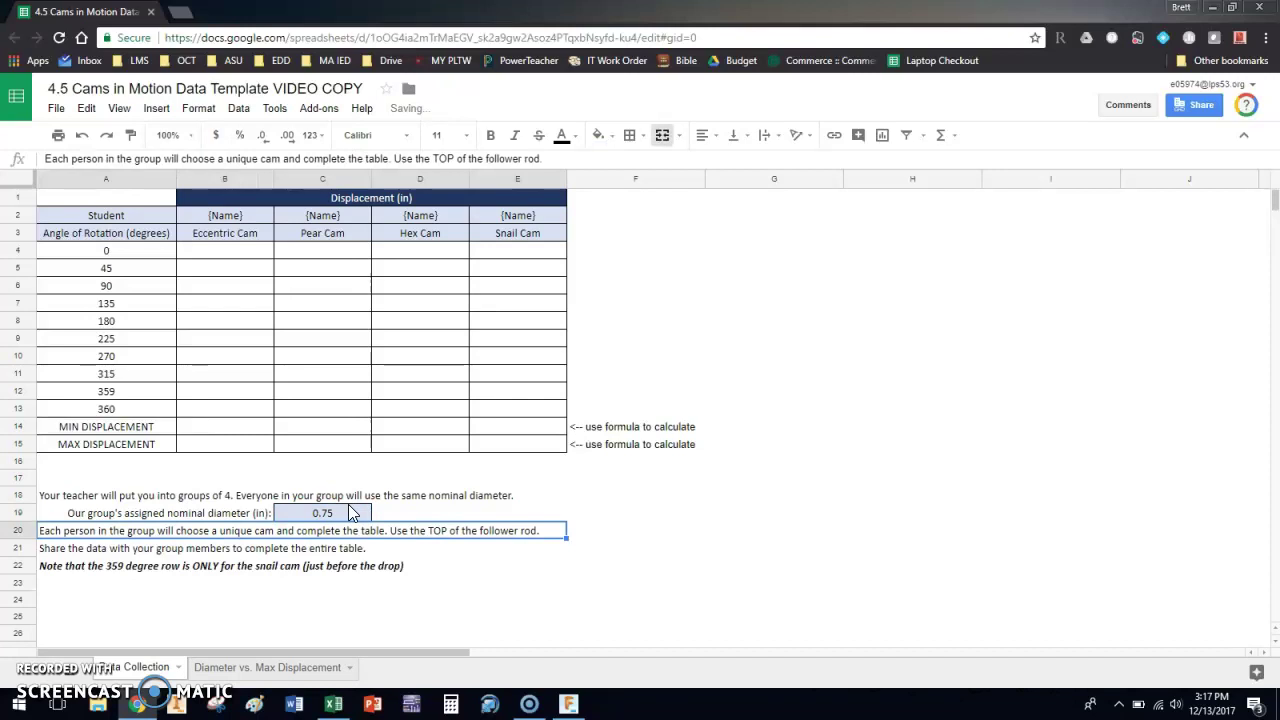
click(343, 518)
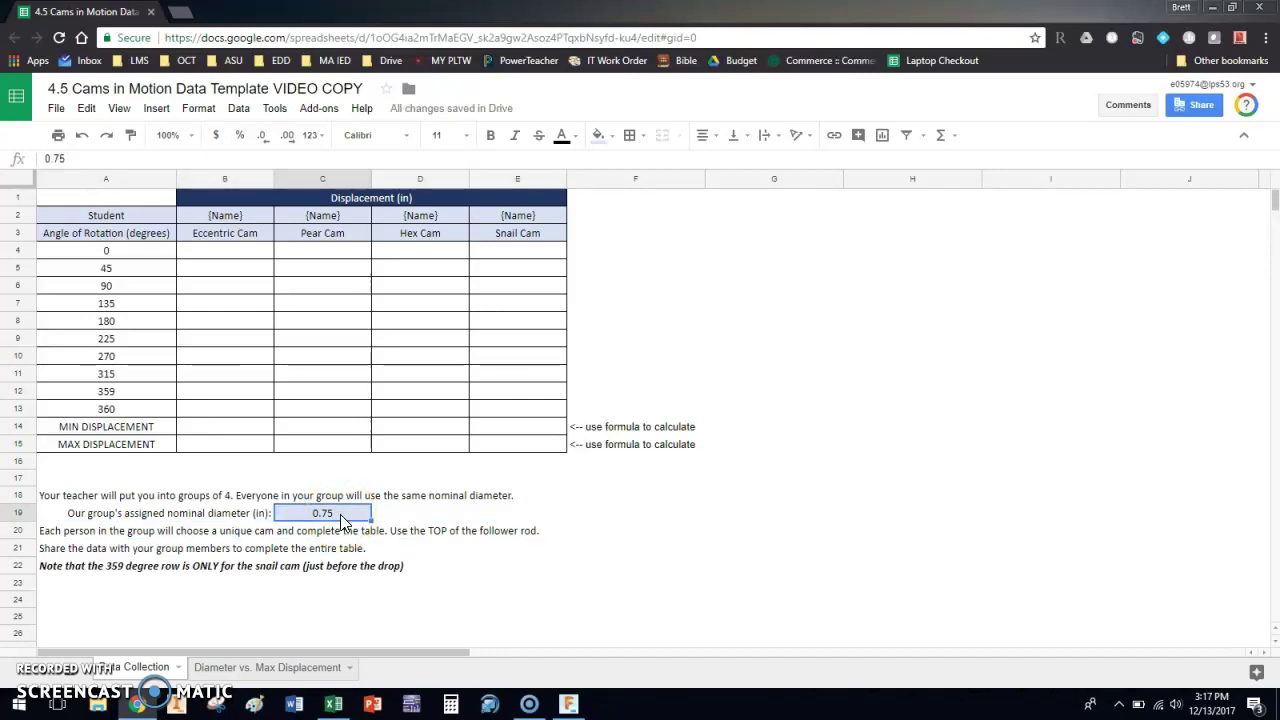
Put the student's name in D2 above the Hex Cam column, then move to D4.
click(434, 220)
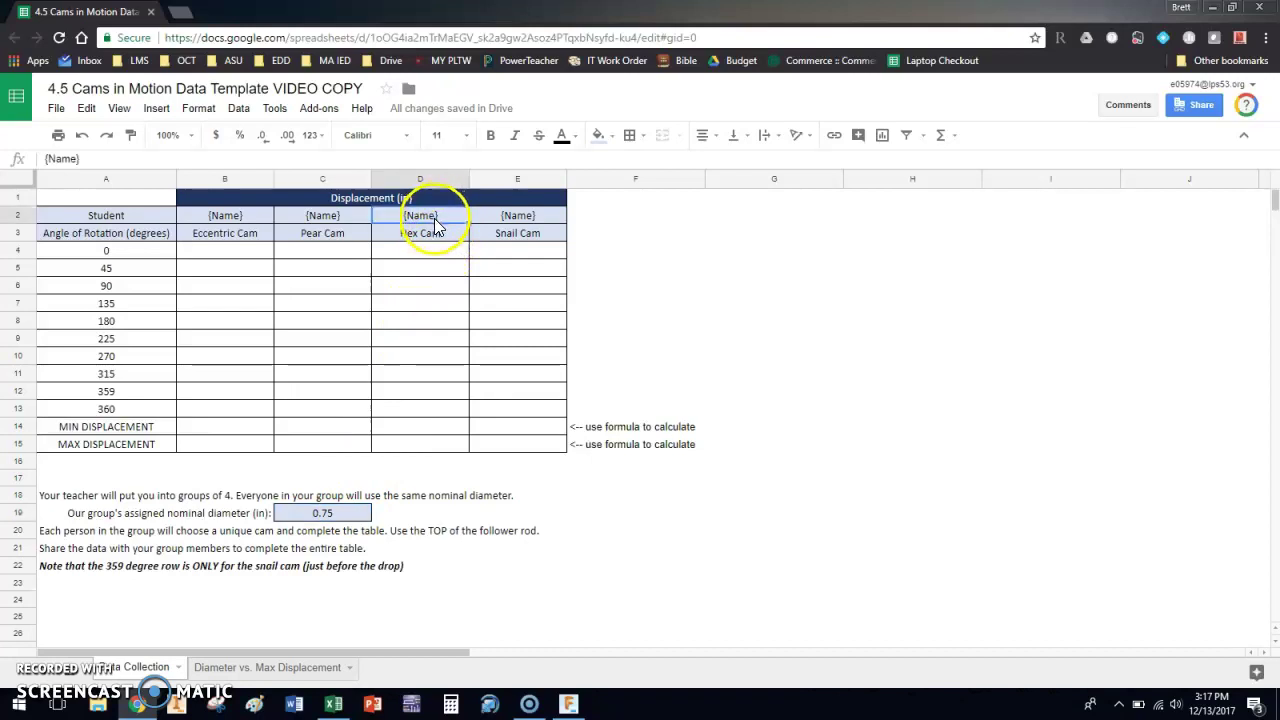
text(Brett)
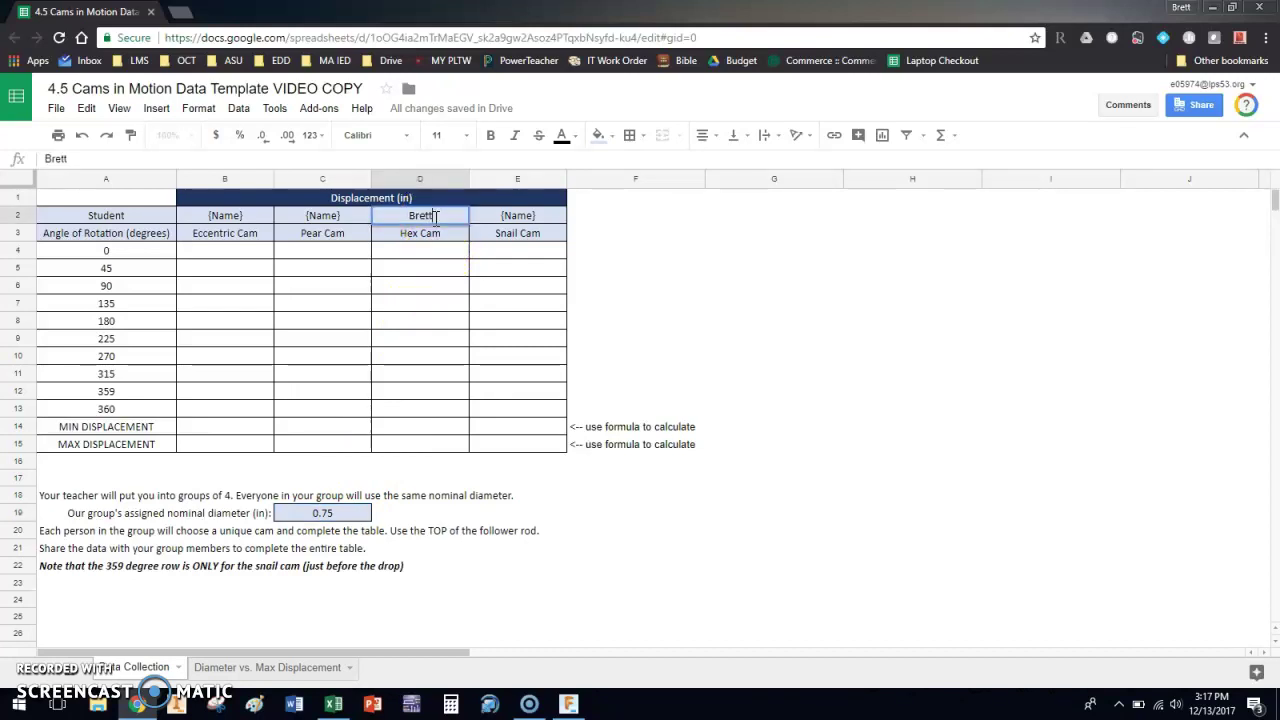
key(Return)
click(434, 218)
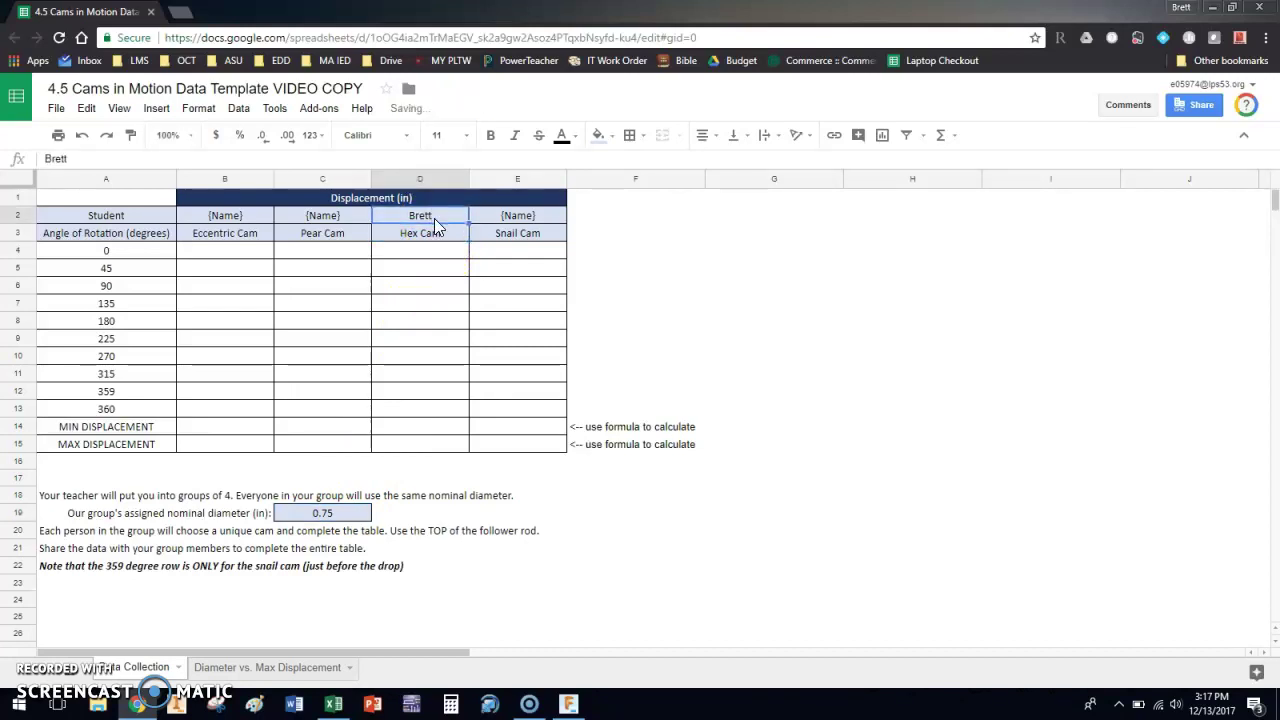
click(436, 227)
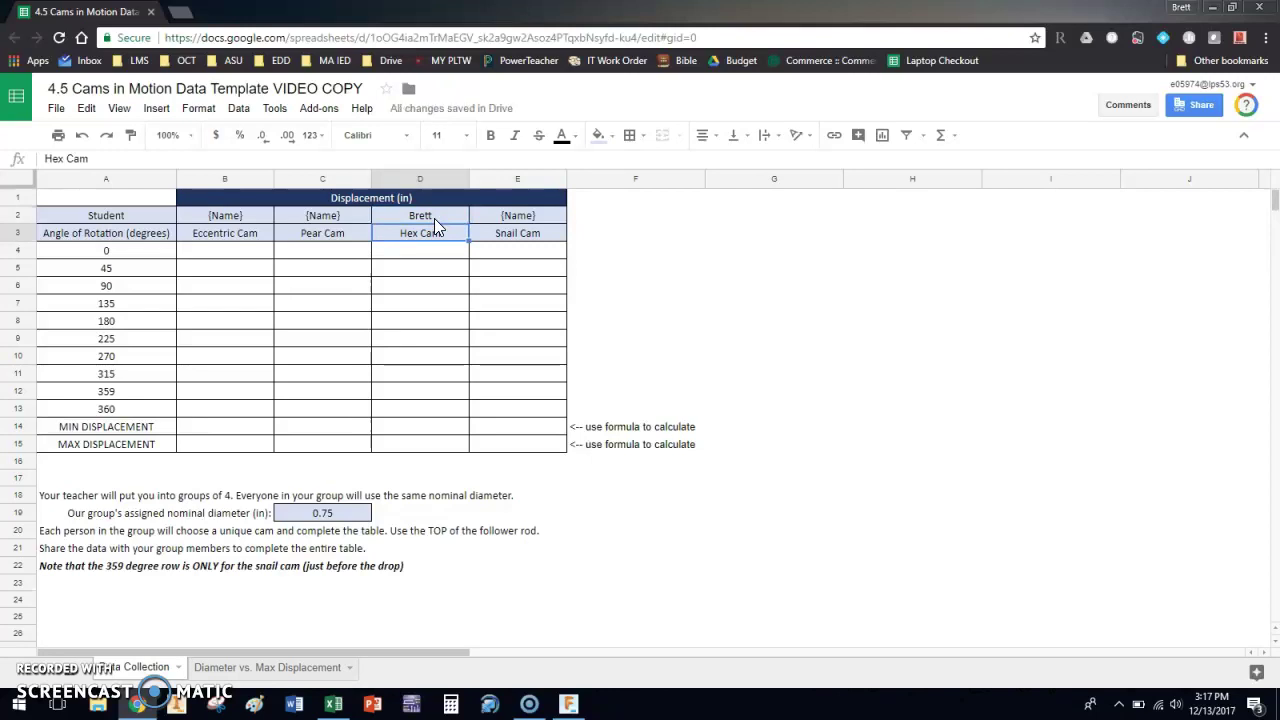
key(Down)
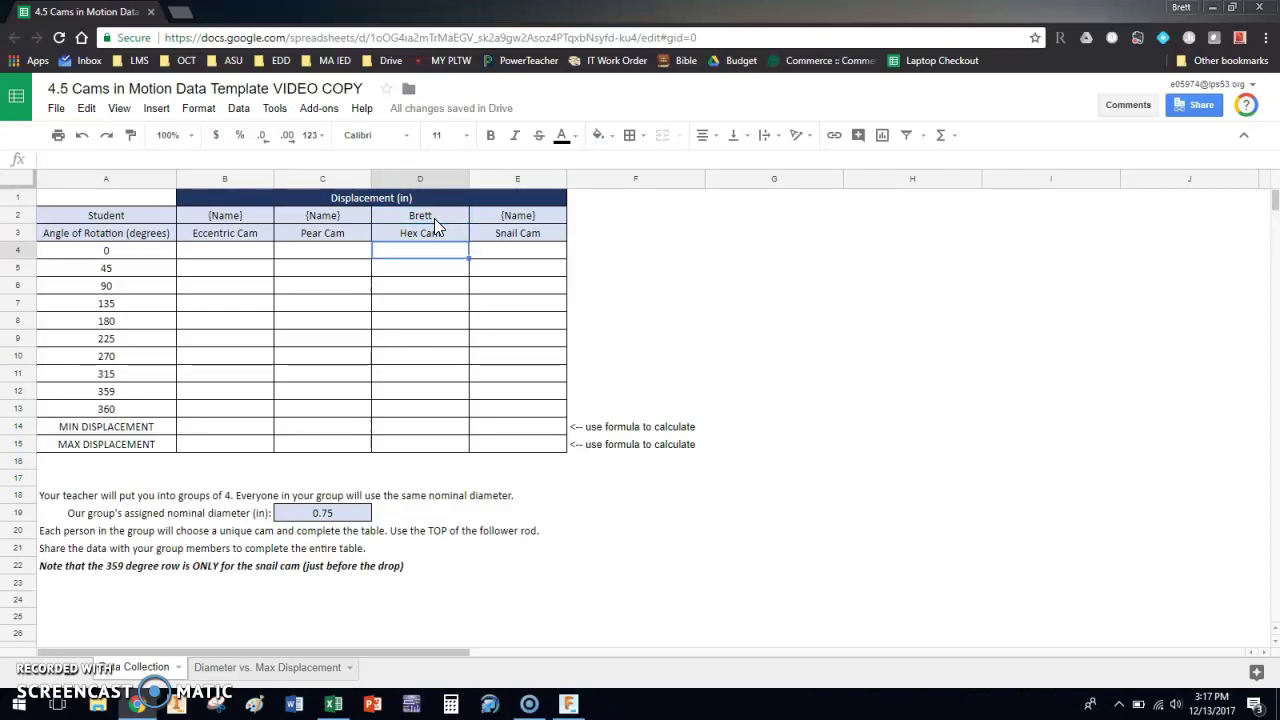
Back in Fusion 360, set the Rev1 cam joint's rotation to 0°.
click(570, 704)
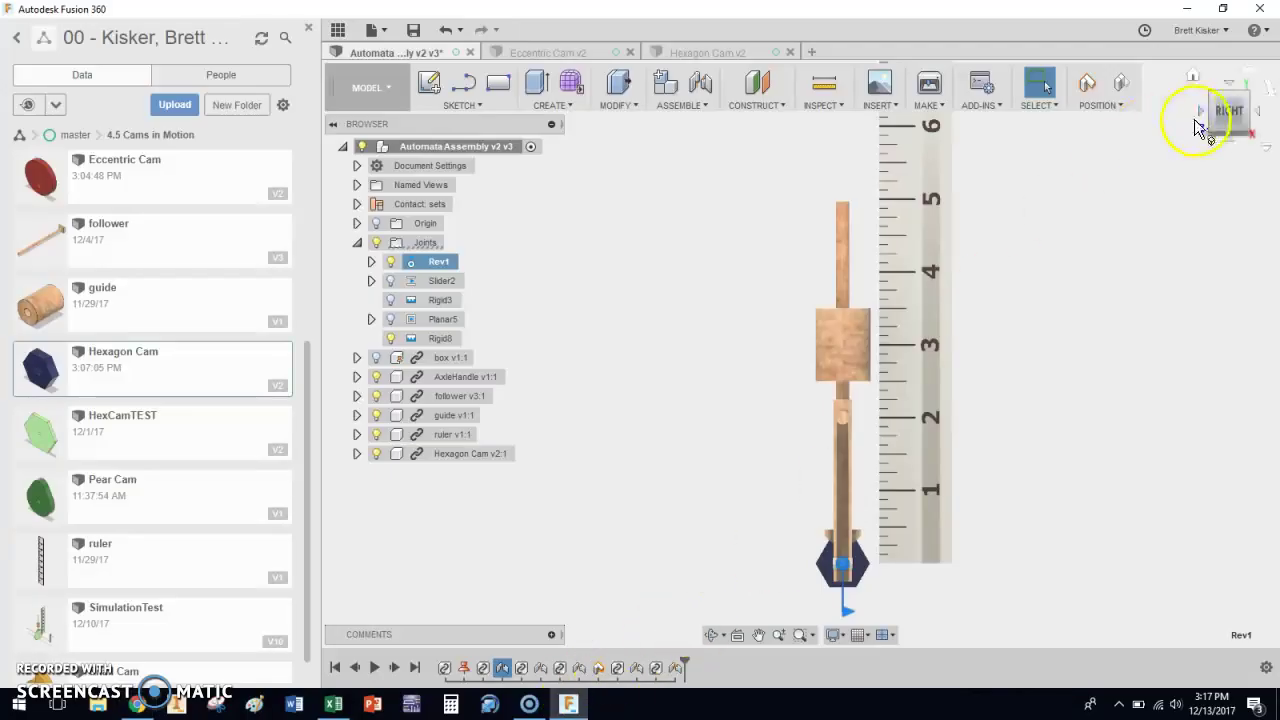
click(1201, 113)
click(1193, 76)
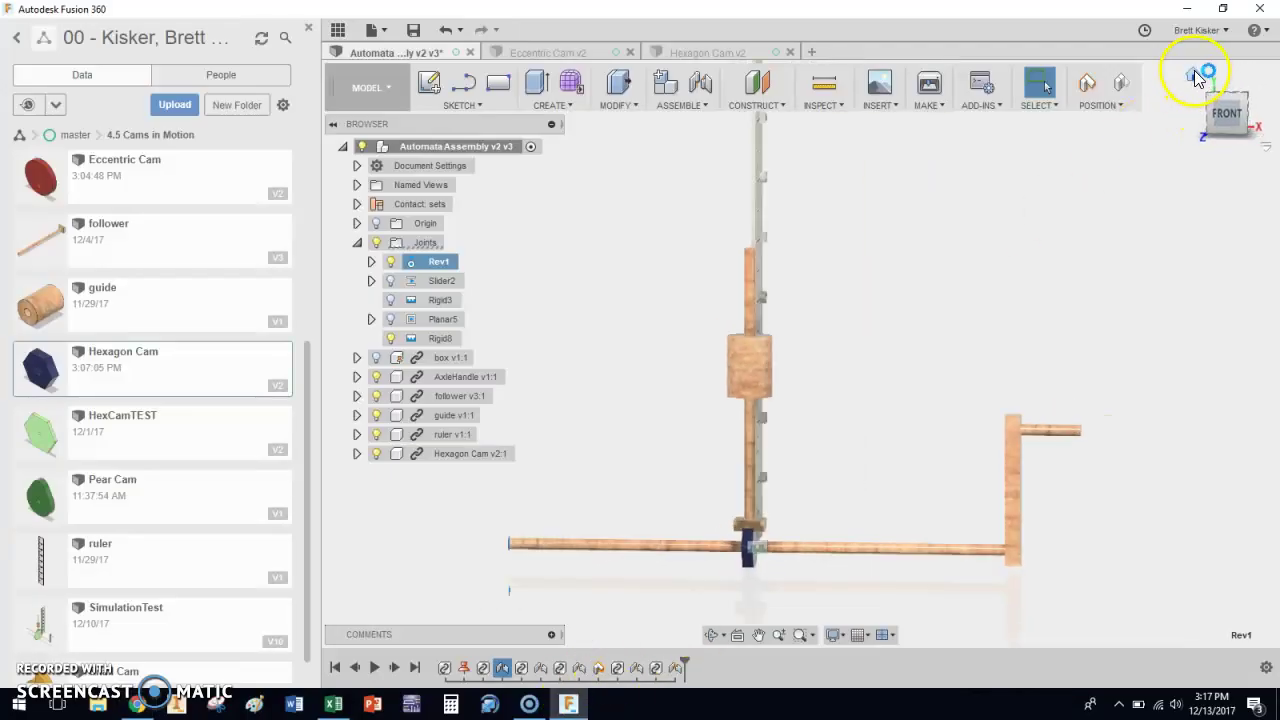
click(627, 462)
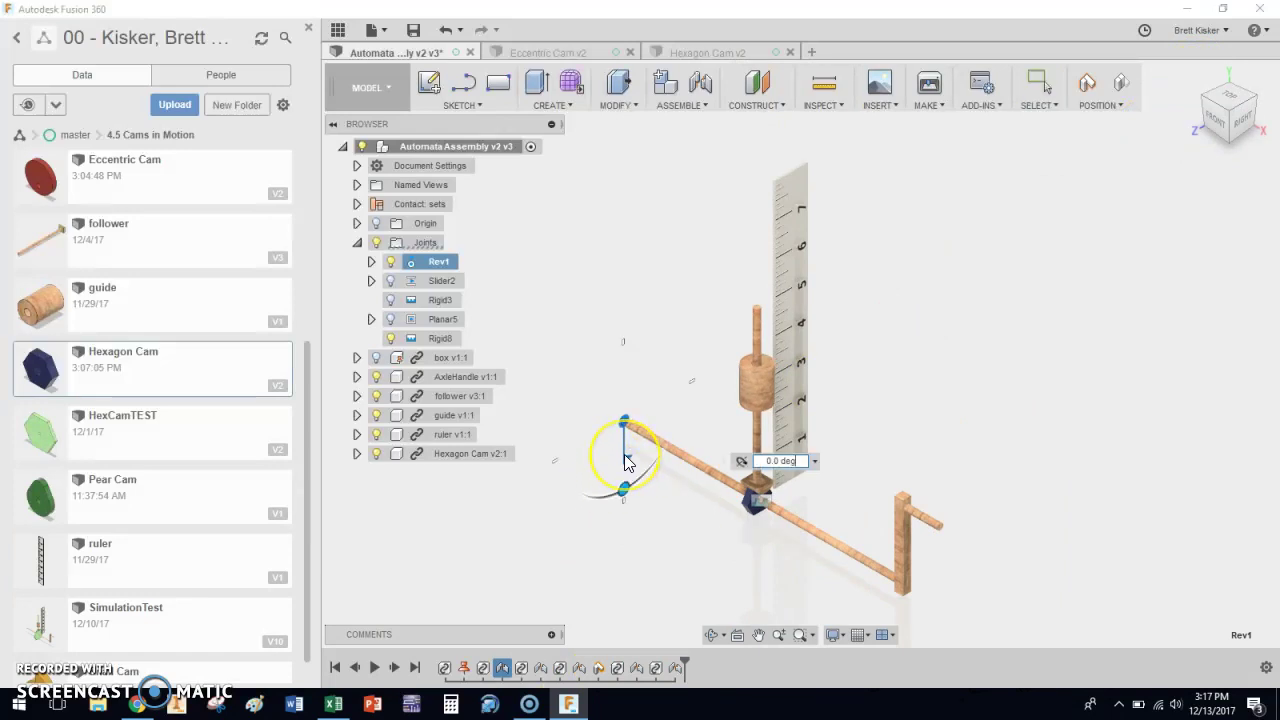
click(764, 460)
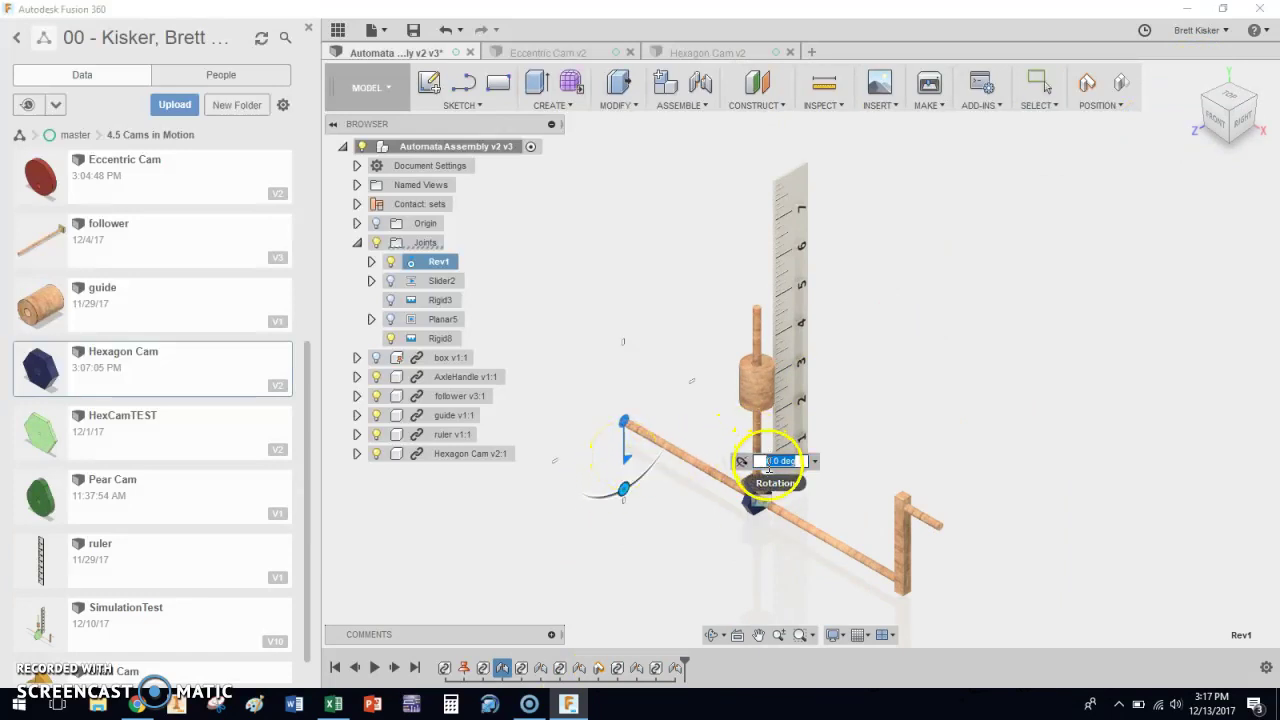
key(Escape)
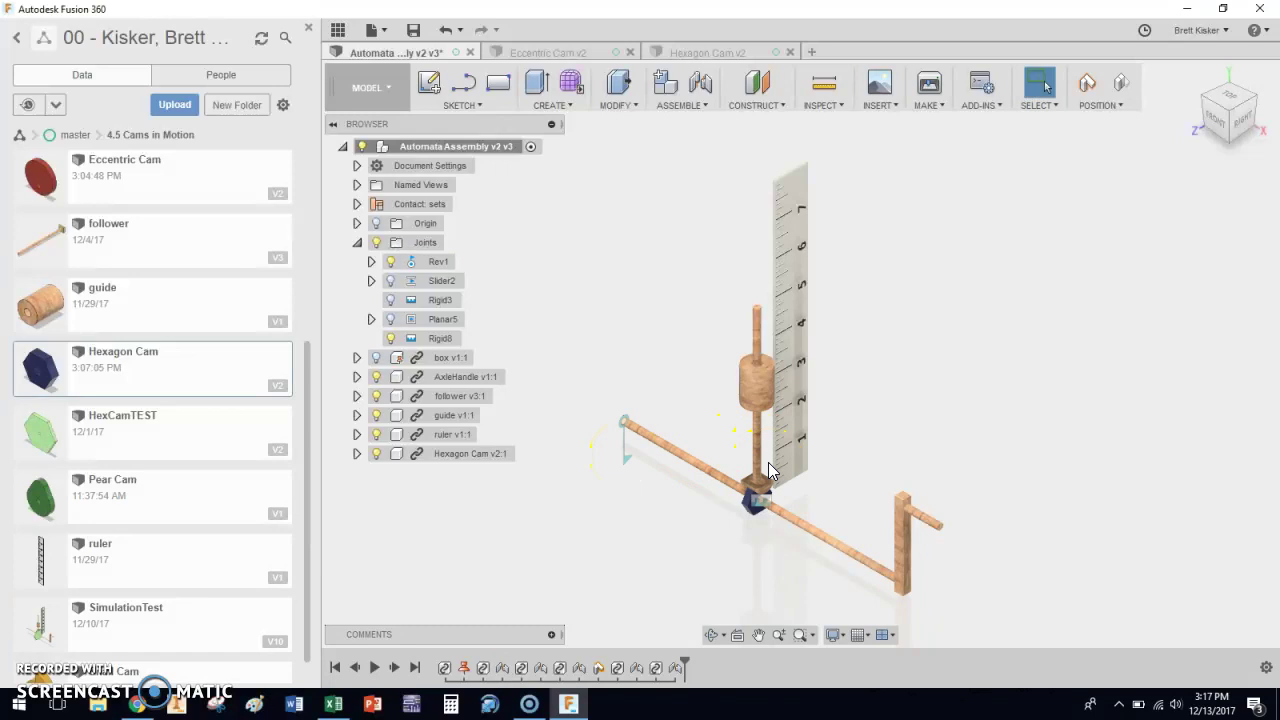
Read the follower top against the ruler from the right side, then return to Google Sheets.
click(1240, 125)
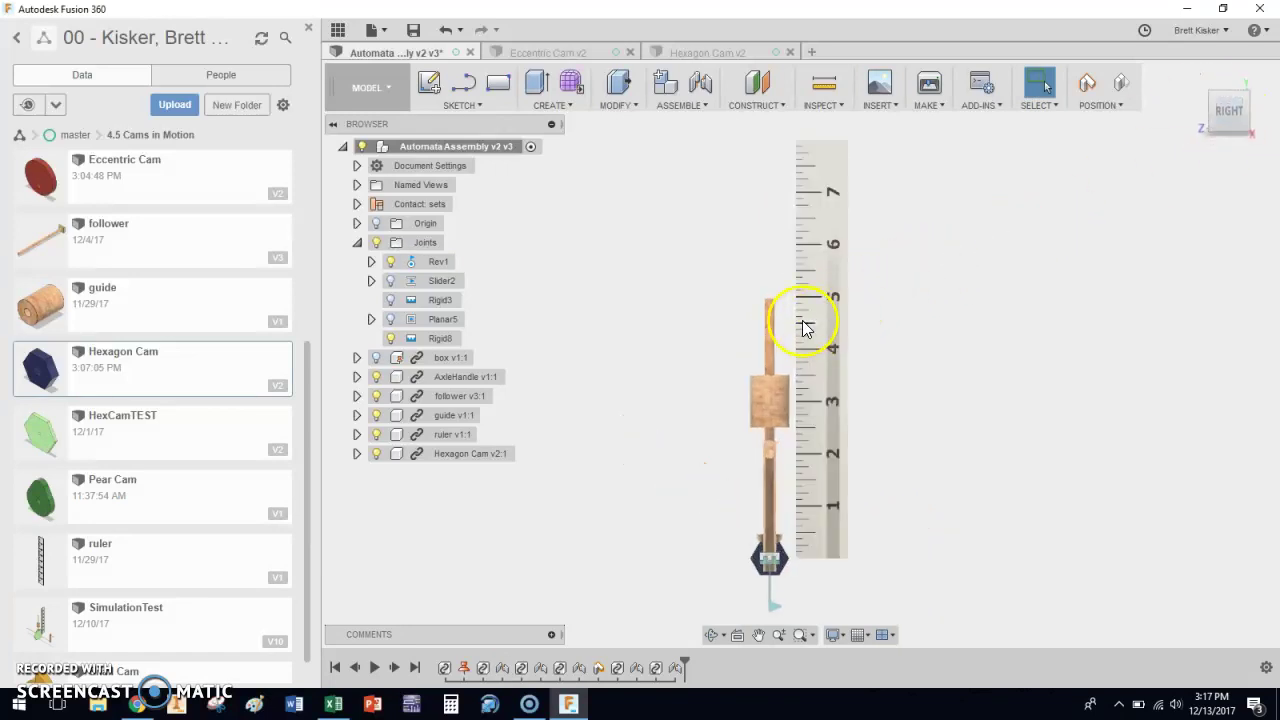
scroll(770, 300, up, 5)
scroll(826, 296, up, 8)
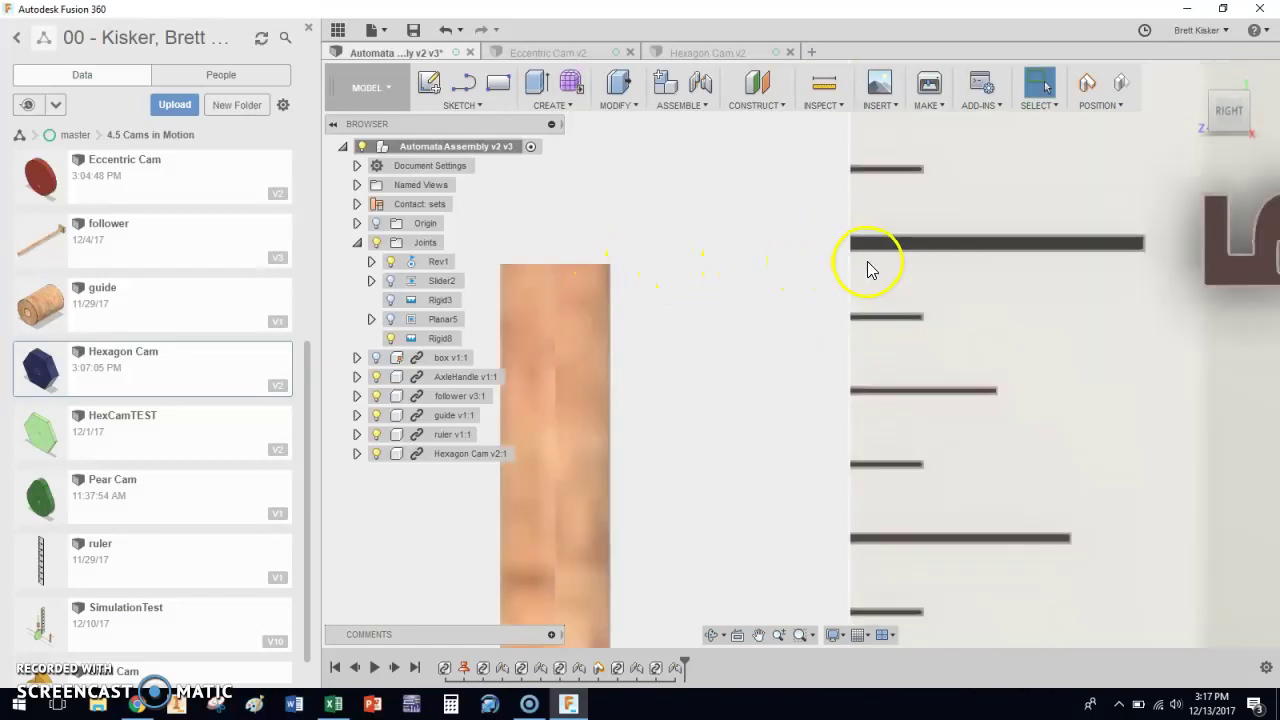
scroll(870, 268, down, 5)
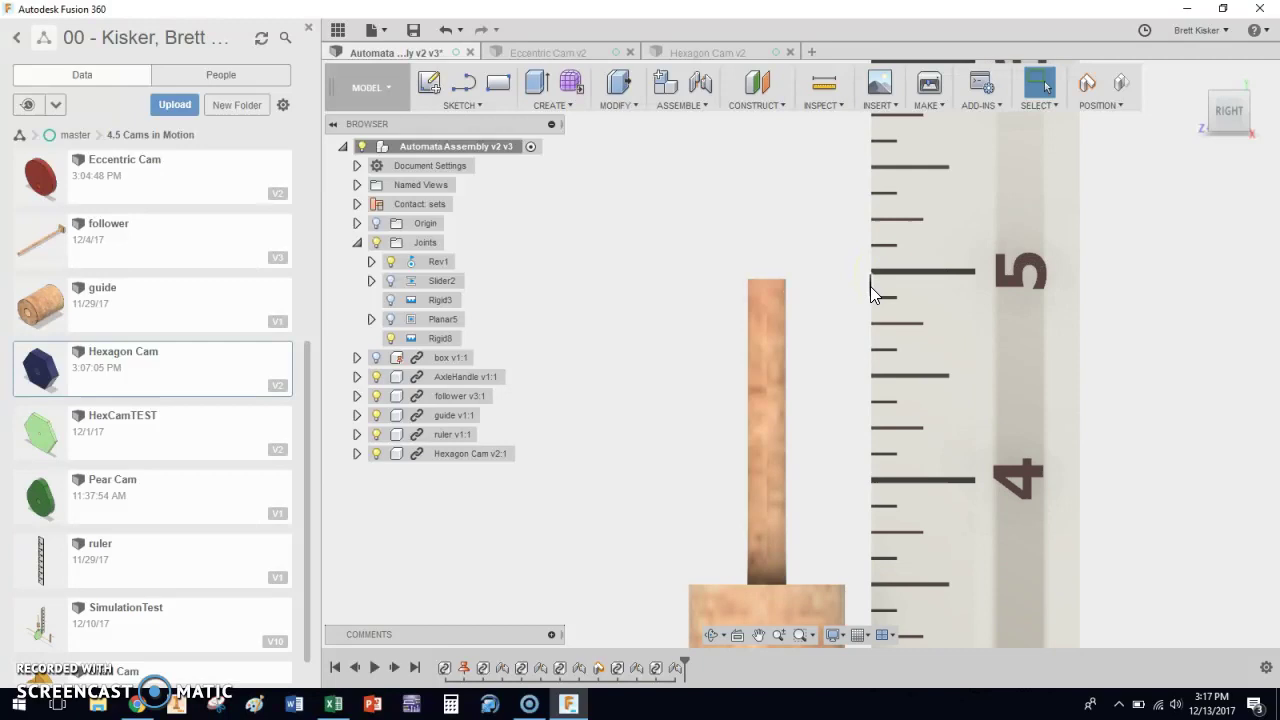
drag(870, 286, 882, 286)
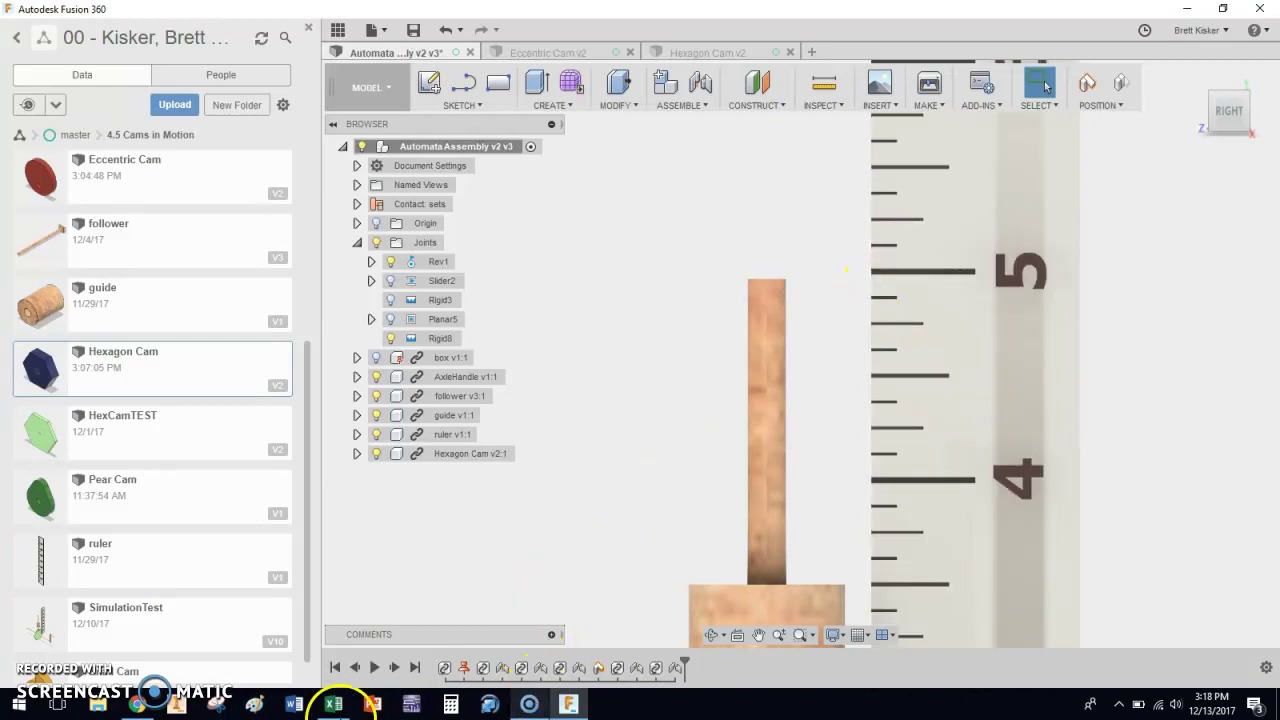
click(140, 705)
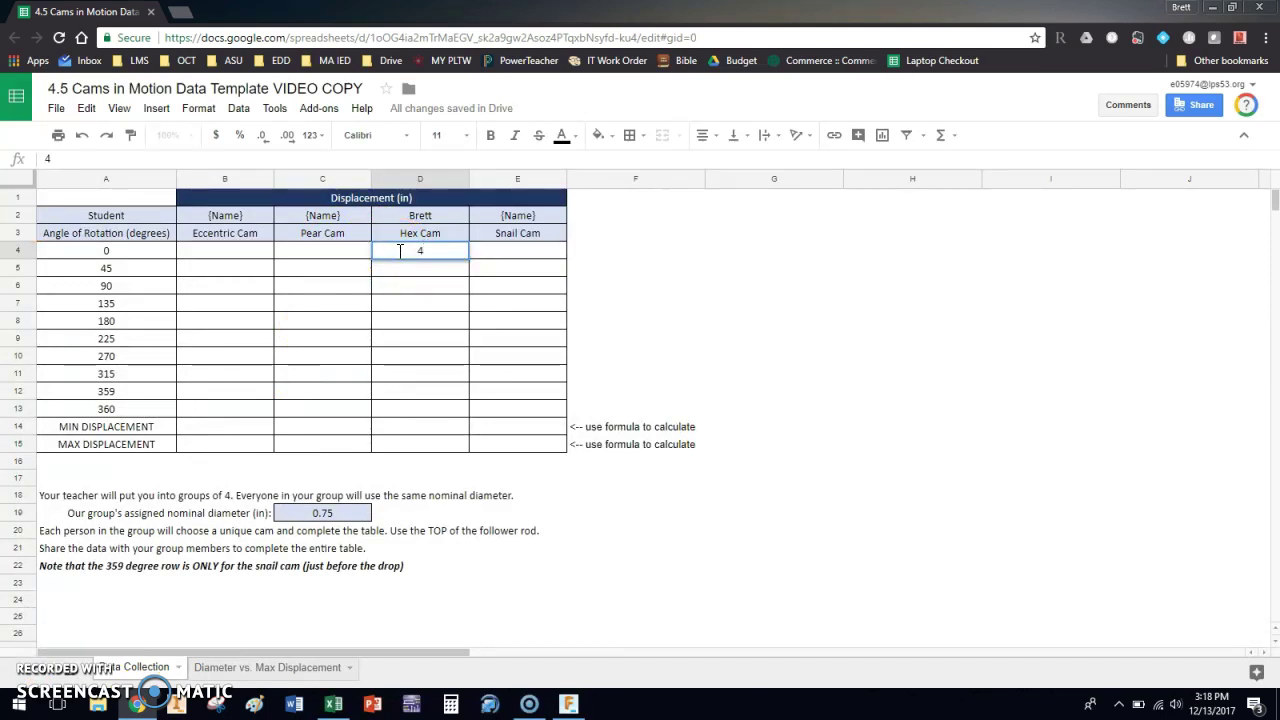
Enter =4+15/16 (4.9375) in D4 as the 0° Hex Cam height, then return to Fusion 360.
text(=4+15/16)
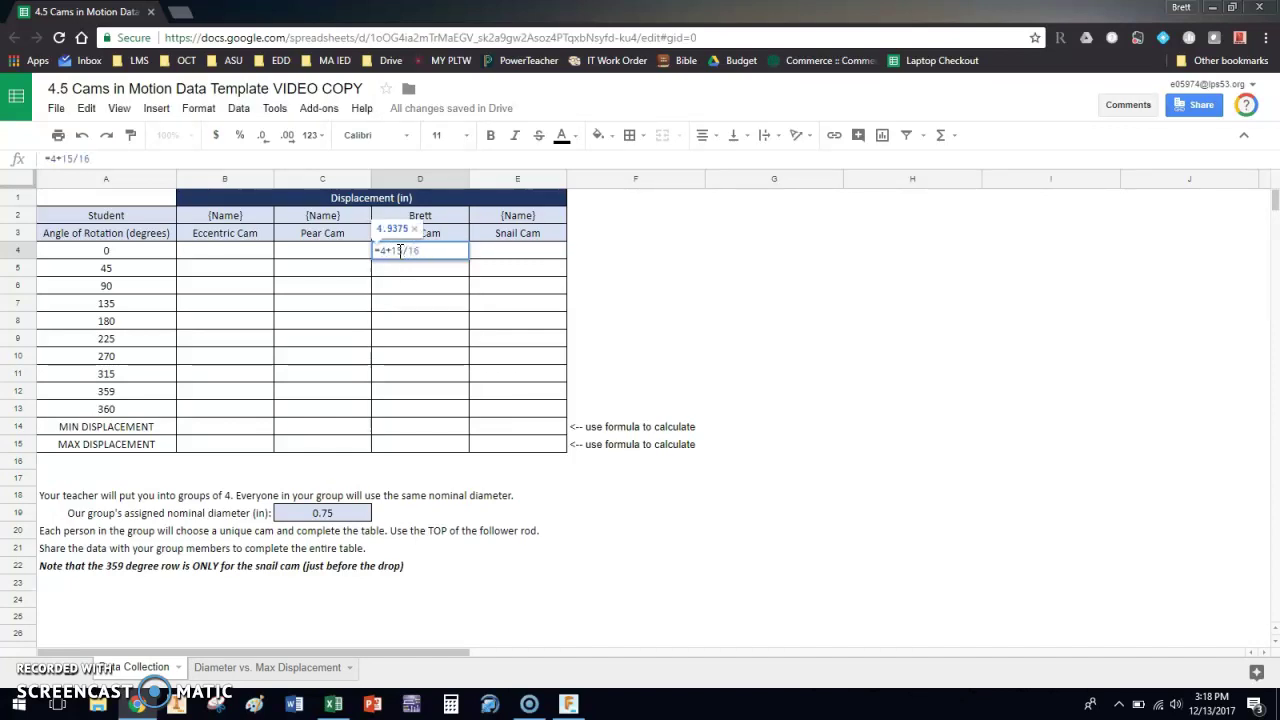
key(Return)
click(400, 256)
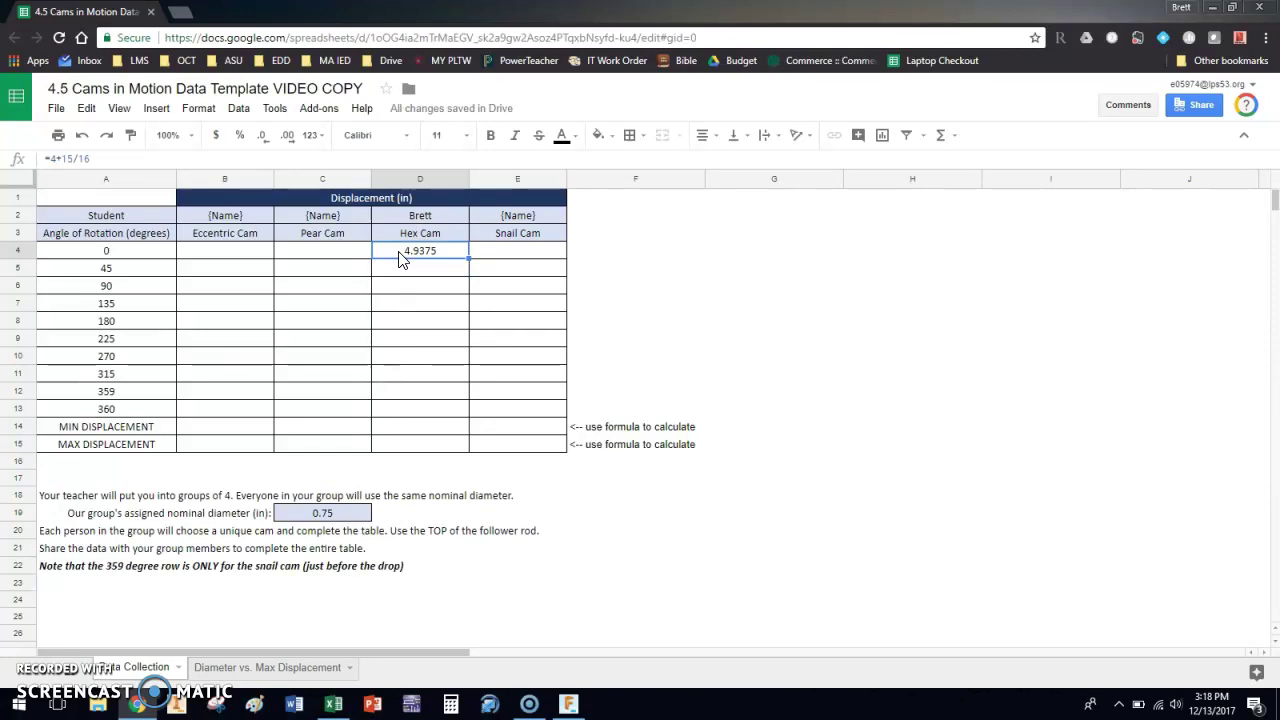
key(alt+Tab)
scroll(794, 251, down, 5)
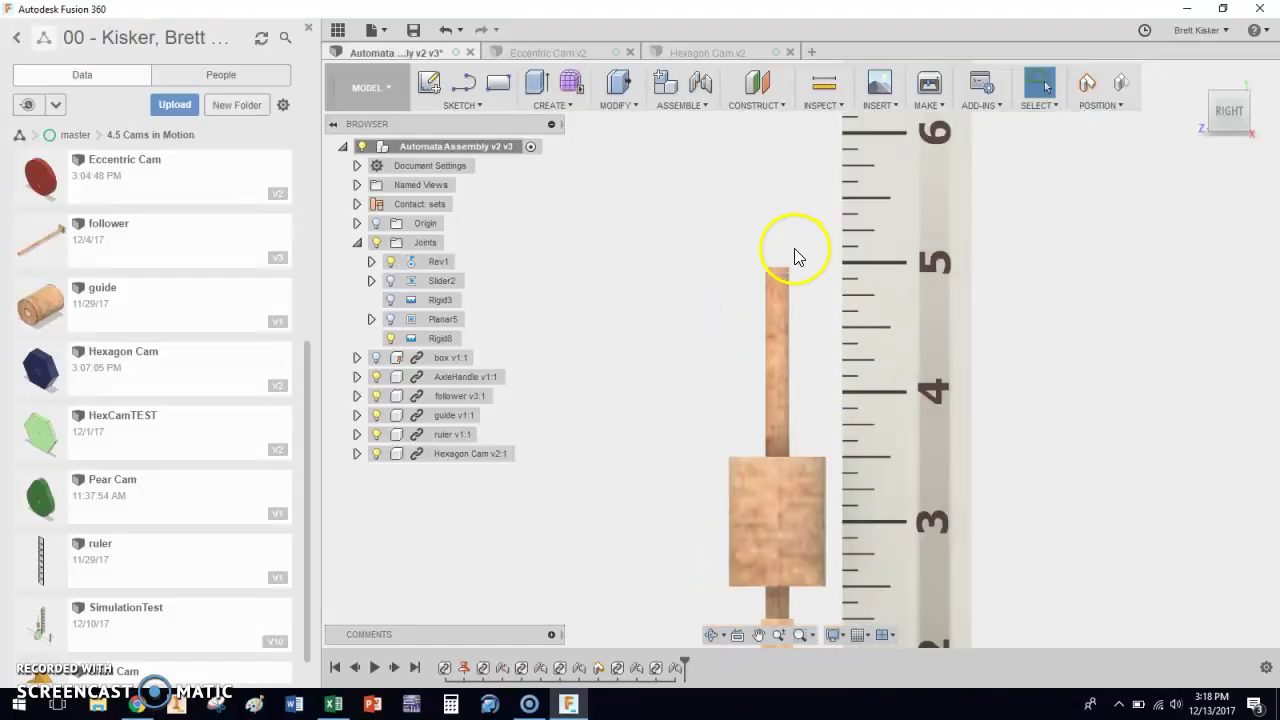
From the Home view, drive the Rev1 cam joint to 45°.
click(1211, 96)
click(554, 479)
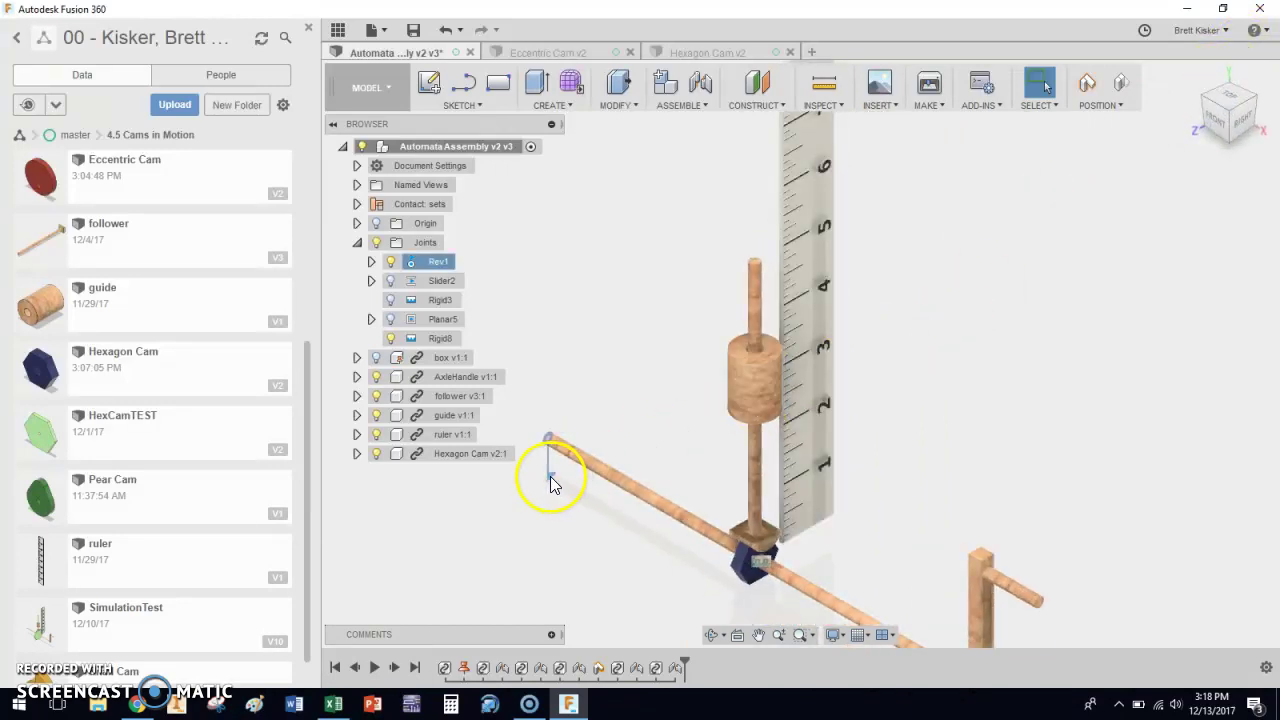
click(555, 480)
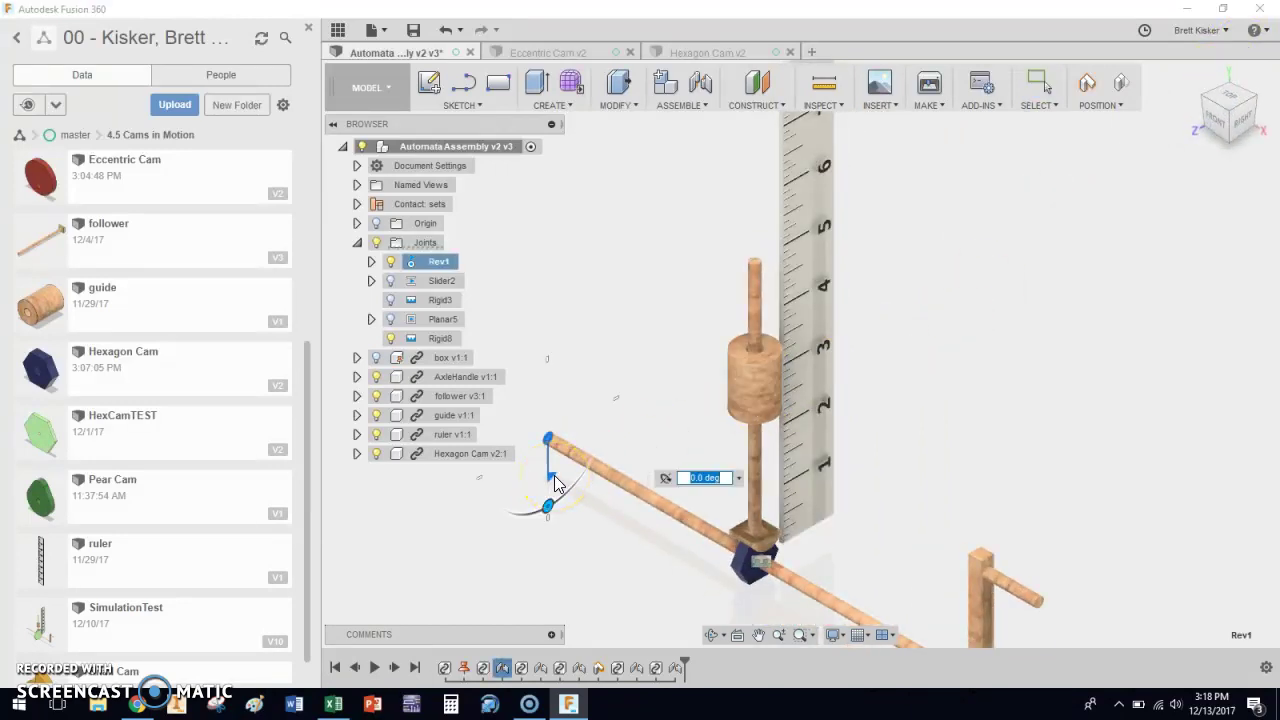
key(Return)
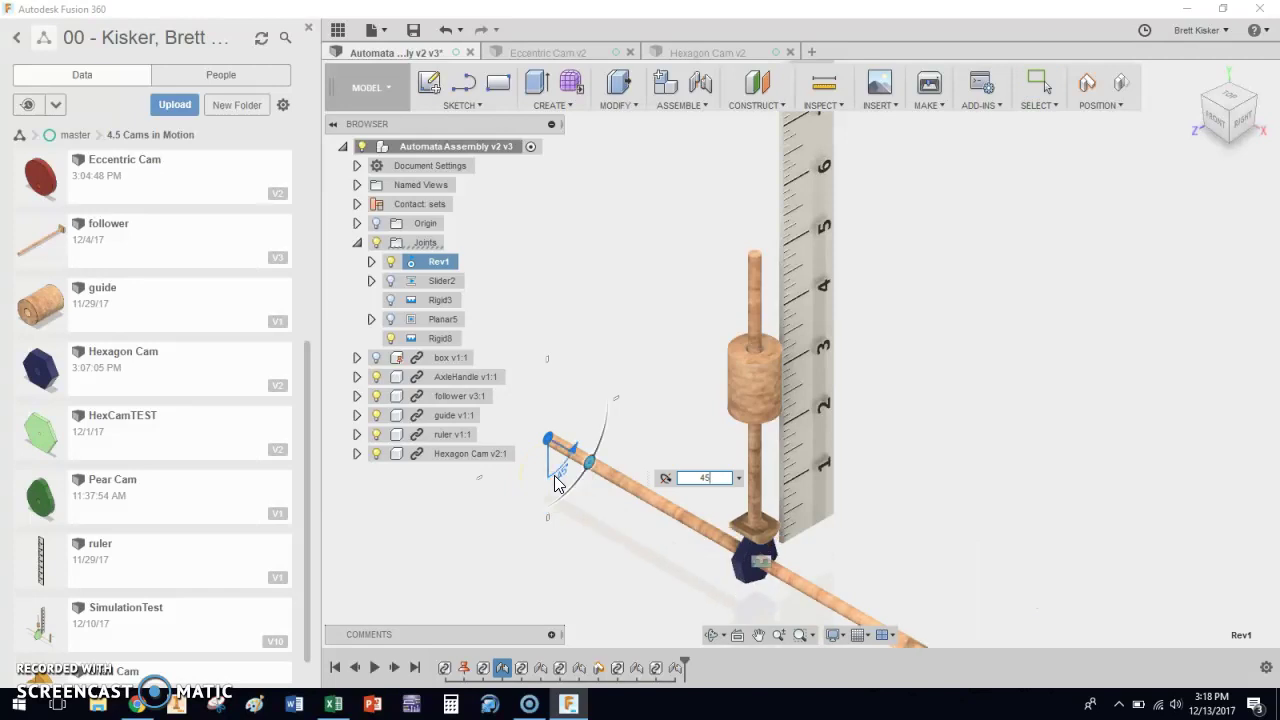
key(Escape)
click(554, 477)
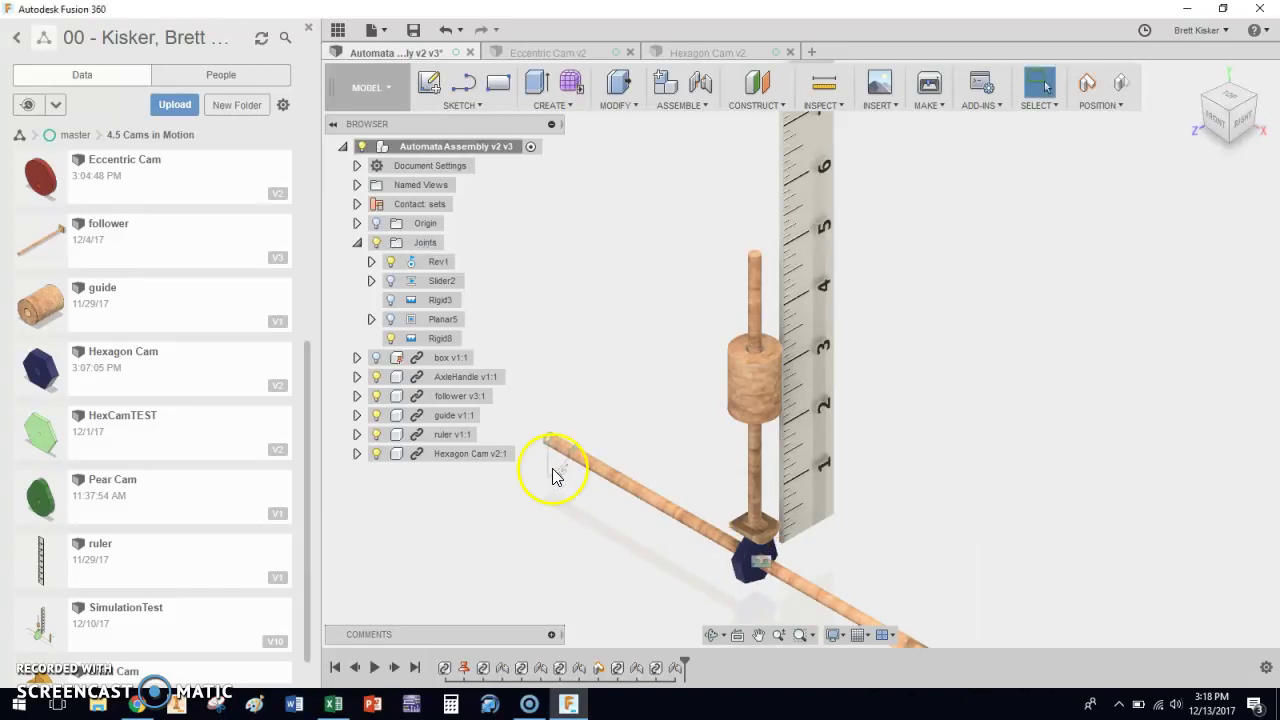
Zoom on the follower top and ruler from the right side, then switch to Google Sheets.
click(1243, 122)
scroll(822, 262, up, 5)
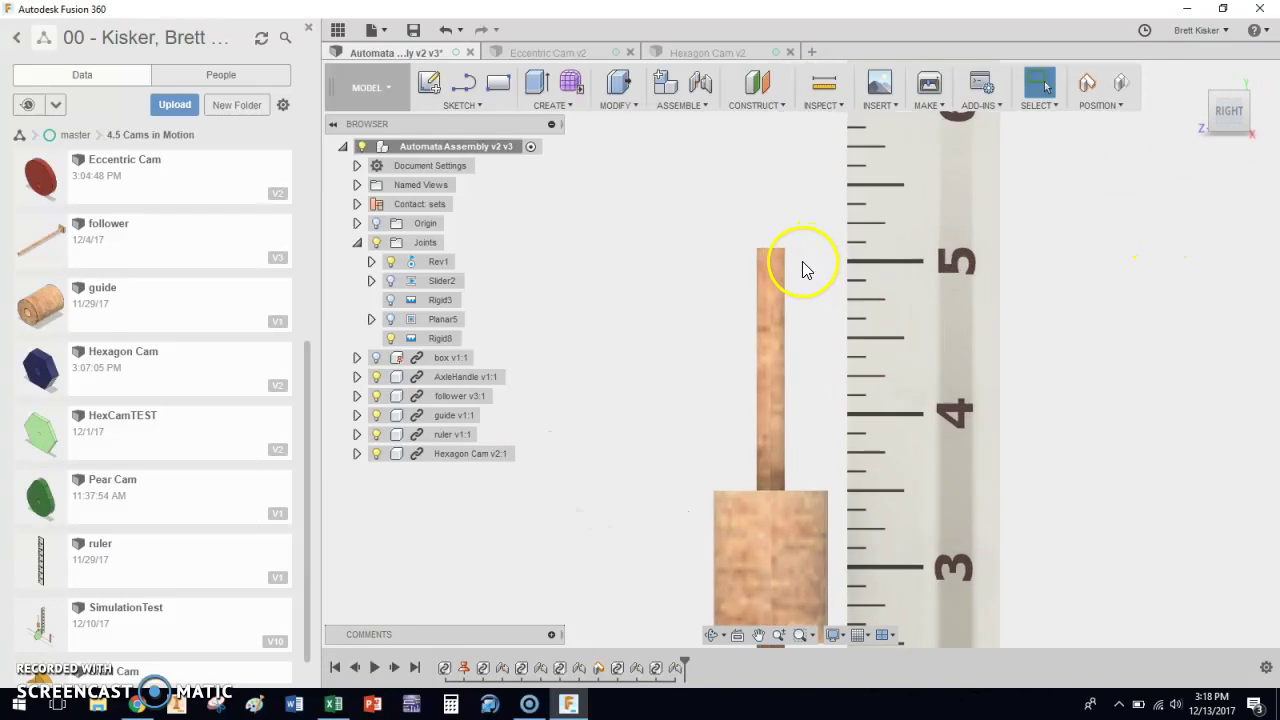
scroll(822, 262, up, 4)
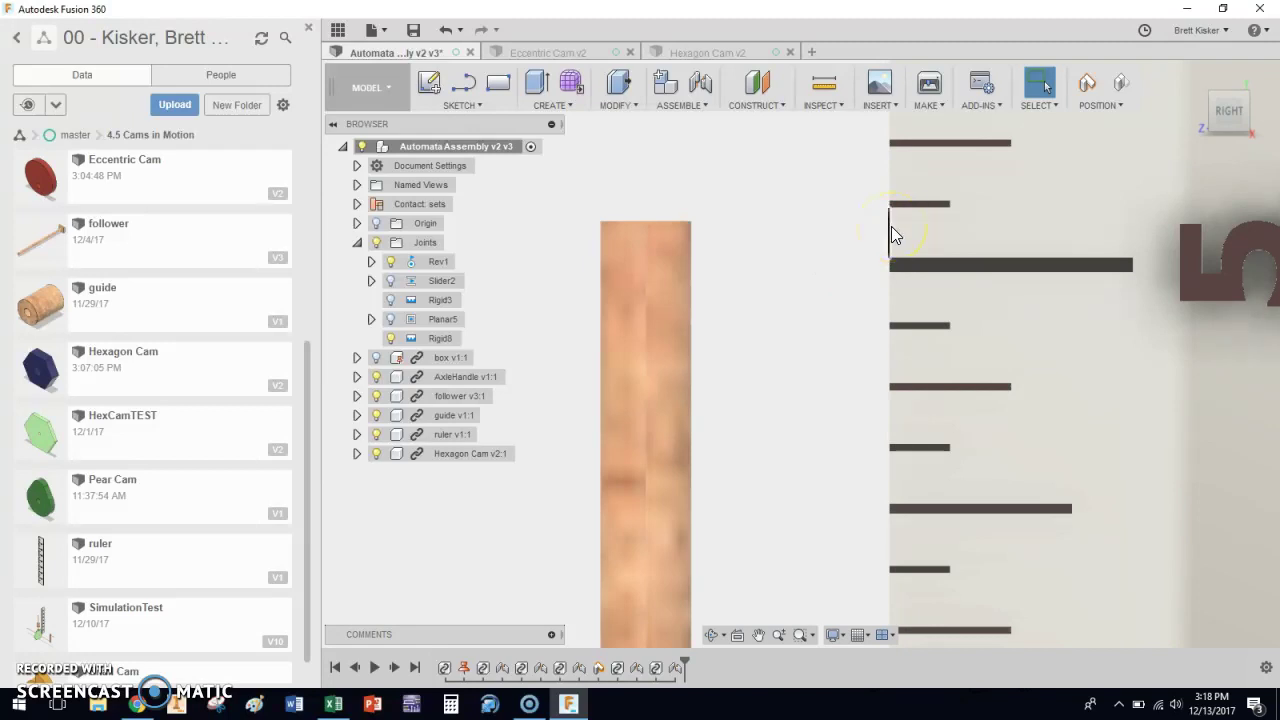
key(alt+Tab)
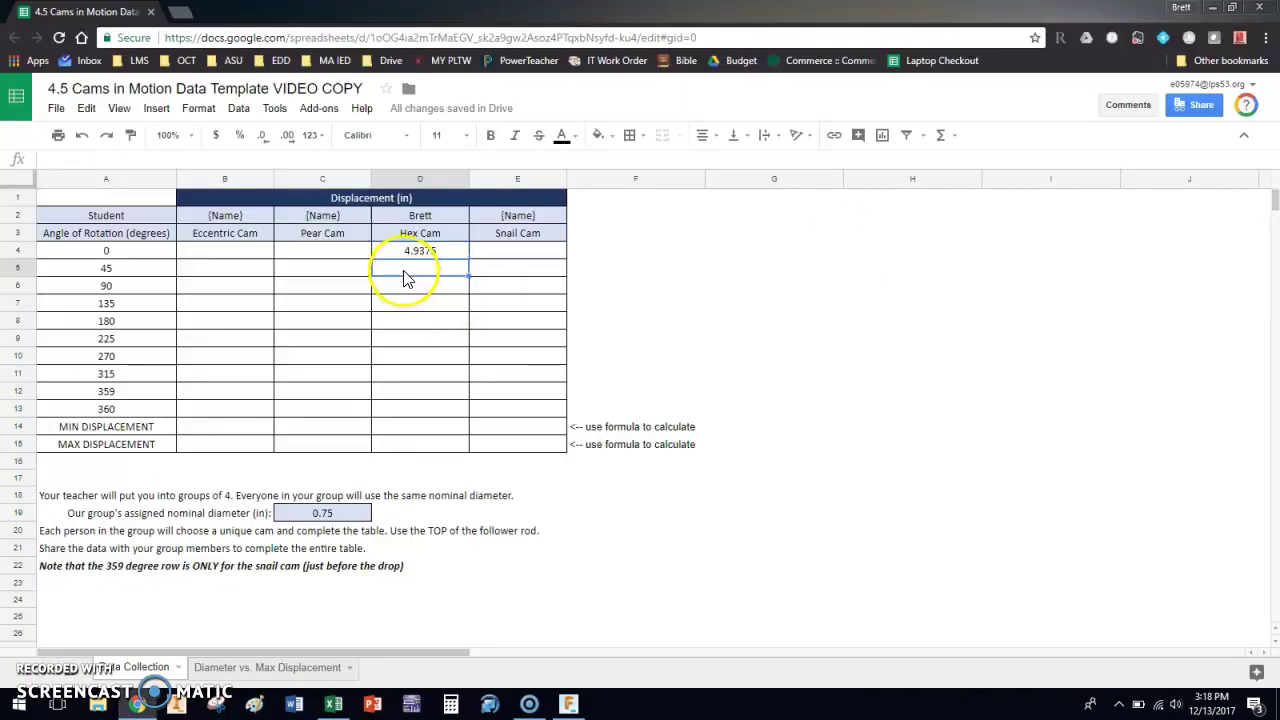
Type =5+1/16 in D5, recording 5.0625 as the 45° Hex Cam height.
click(145, 284)
click(395, 273)
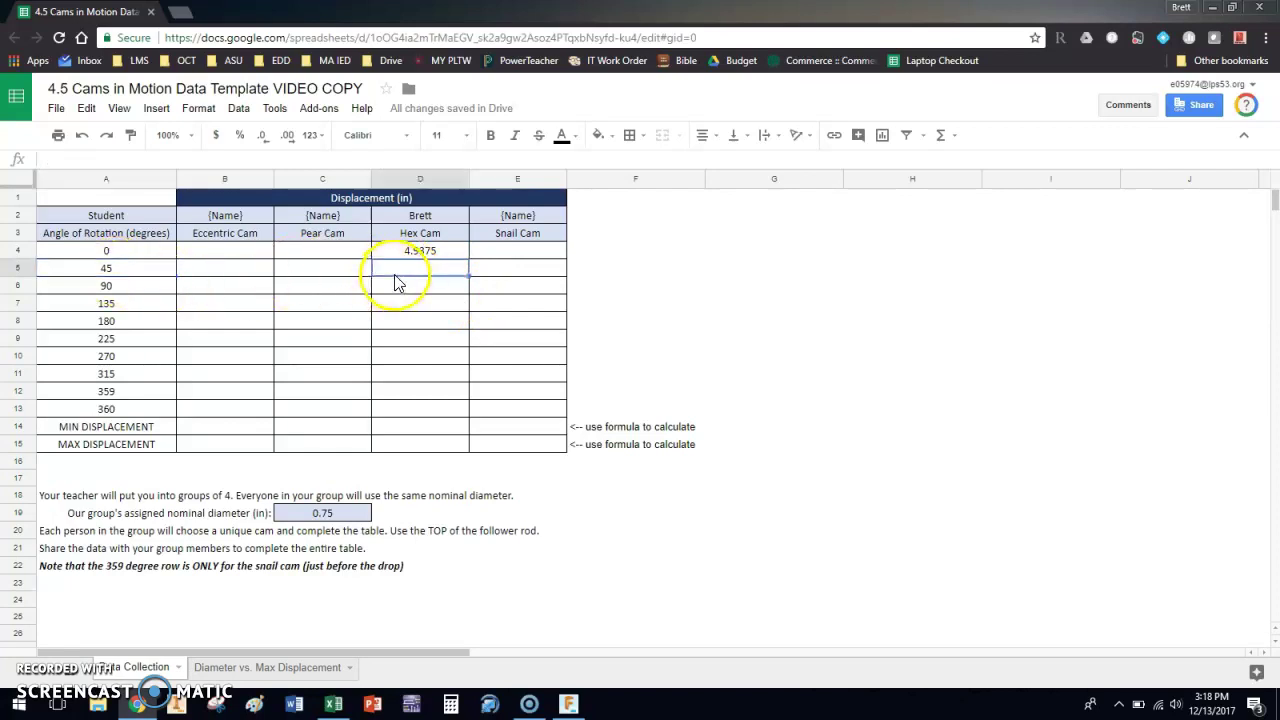
text(=)
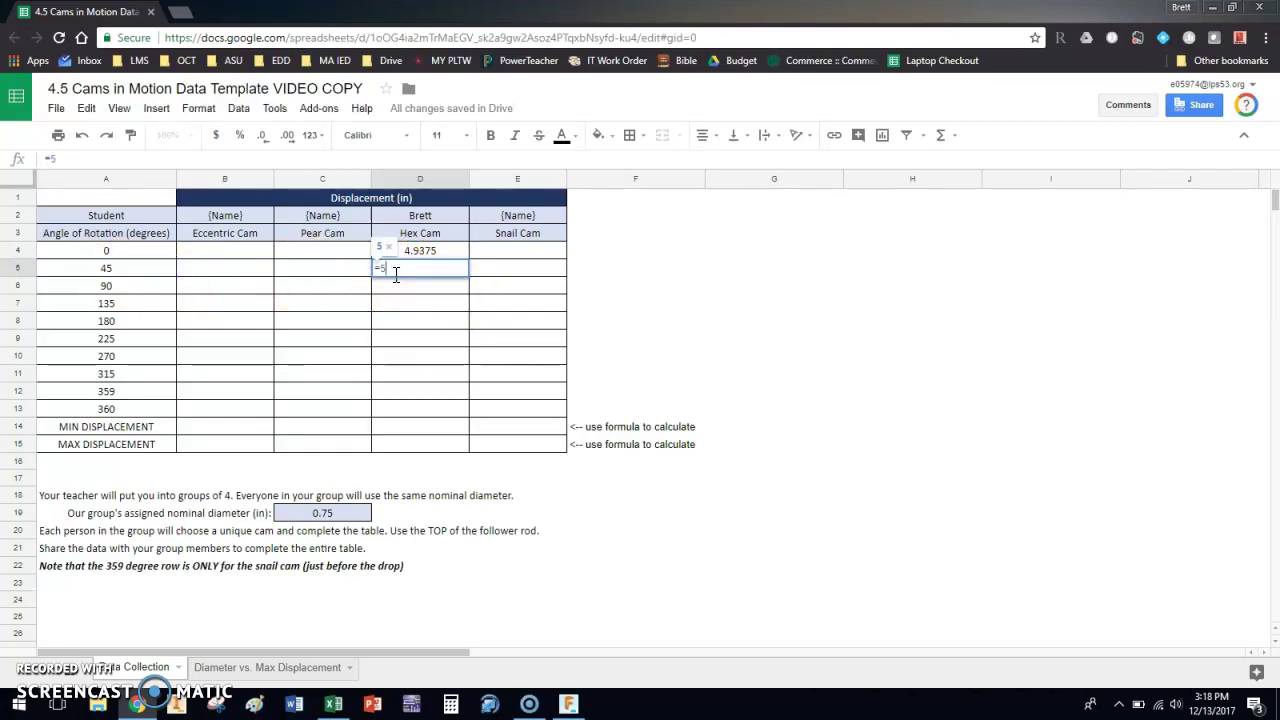
text(5+1/16)
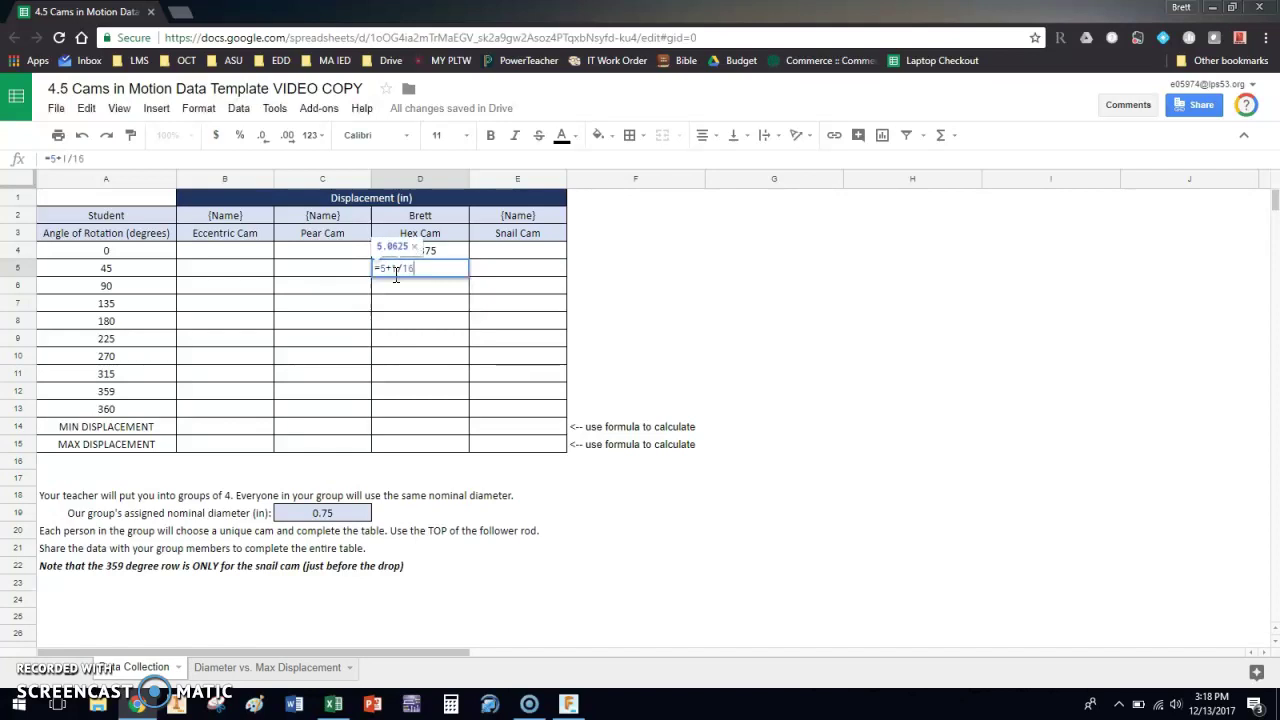
key(Return)
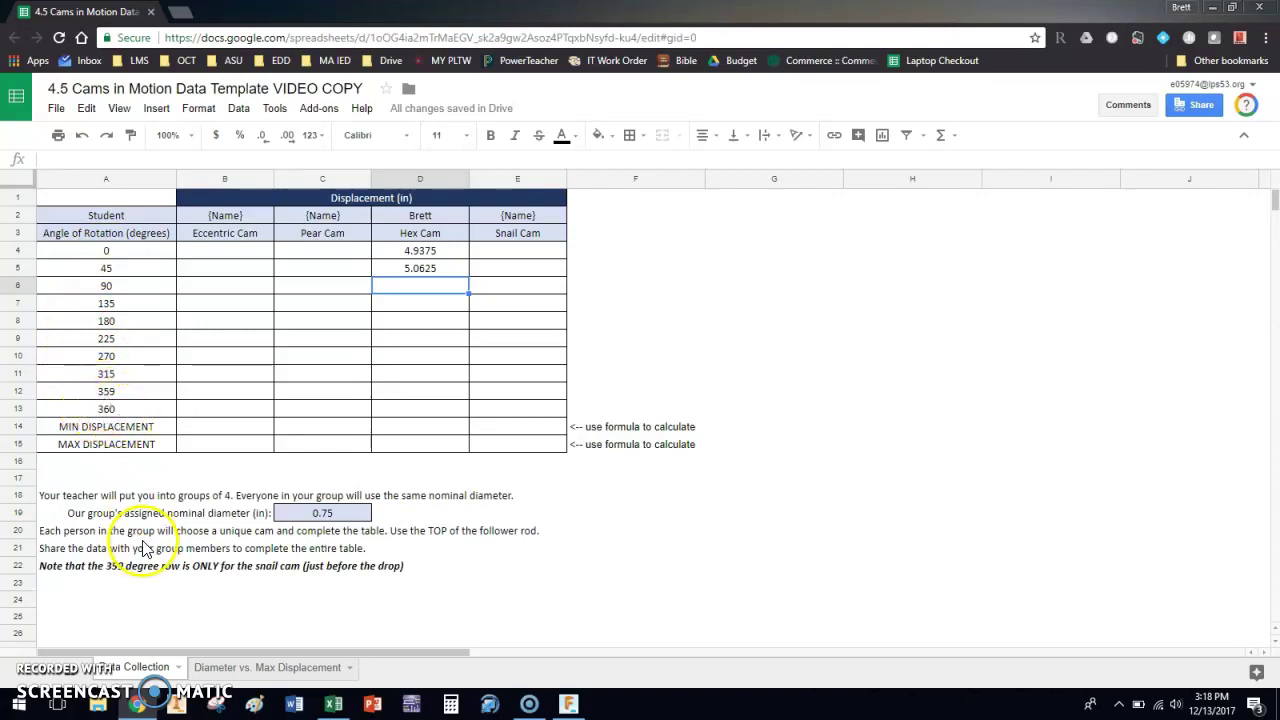
click(105, 566)
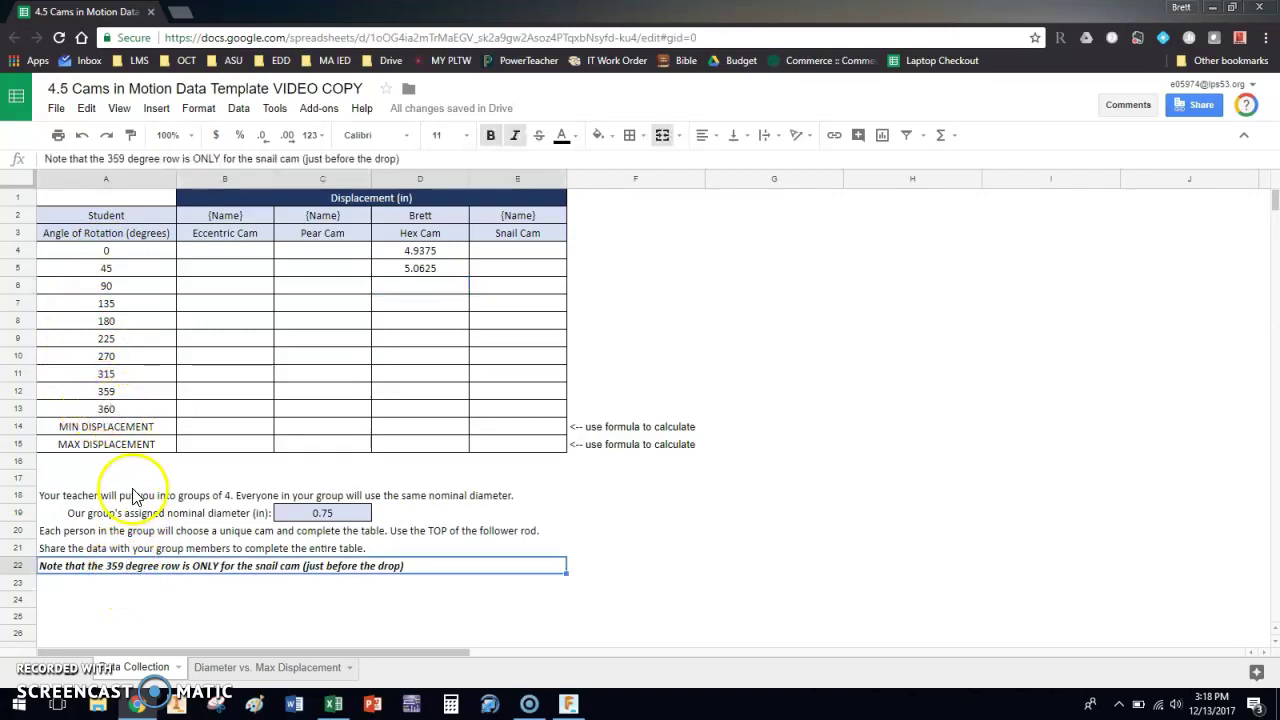
click(128, 392)
click(520, 392)
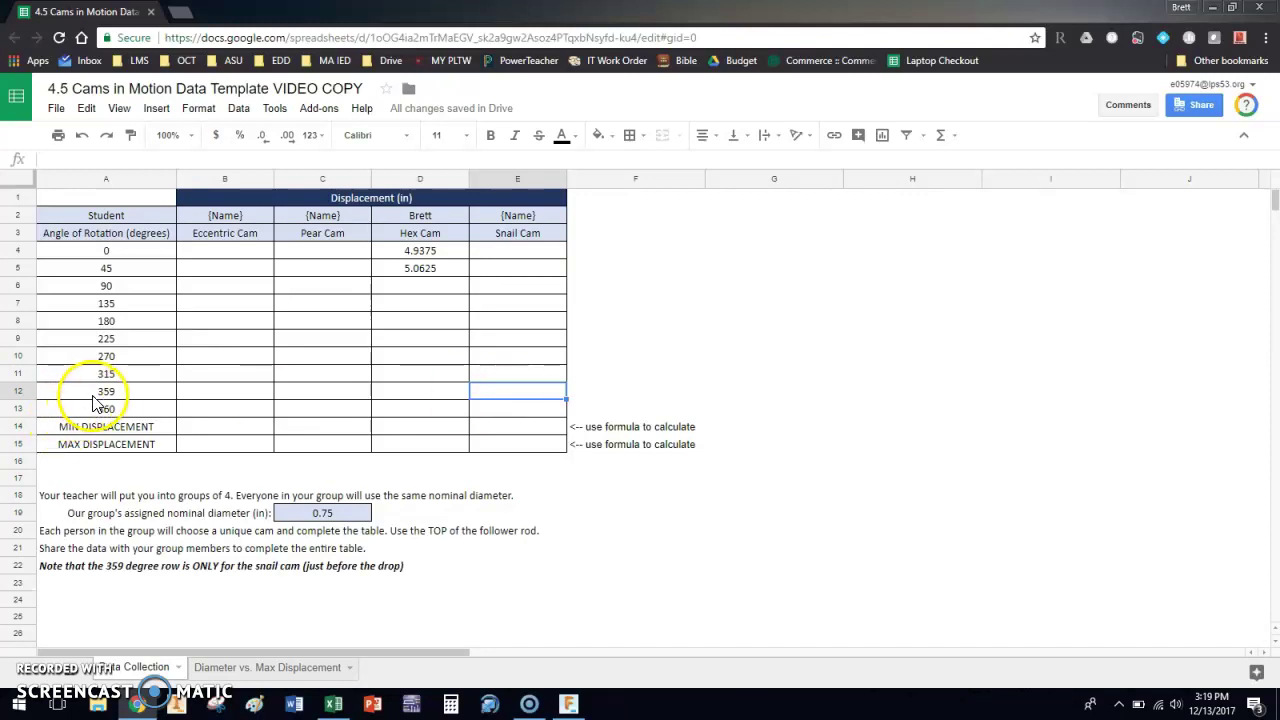
drag(417, 251, 423, 417)
click(426, 432)
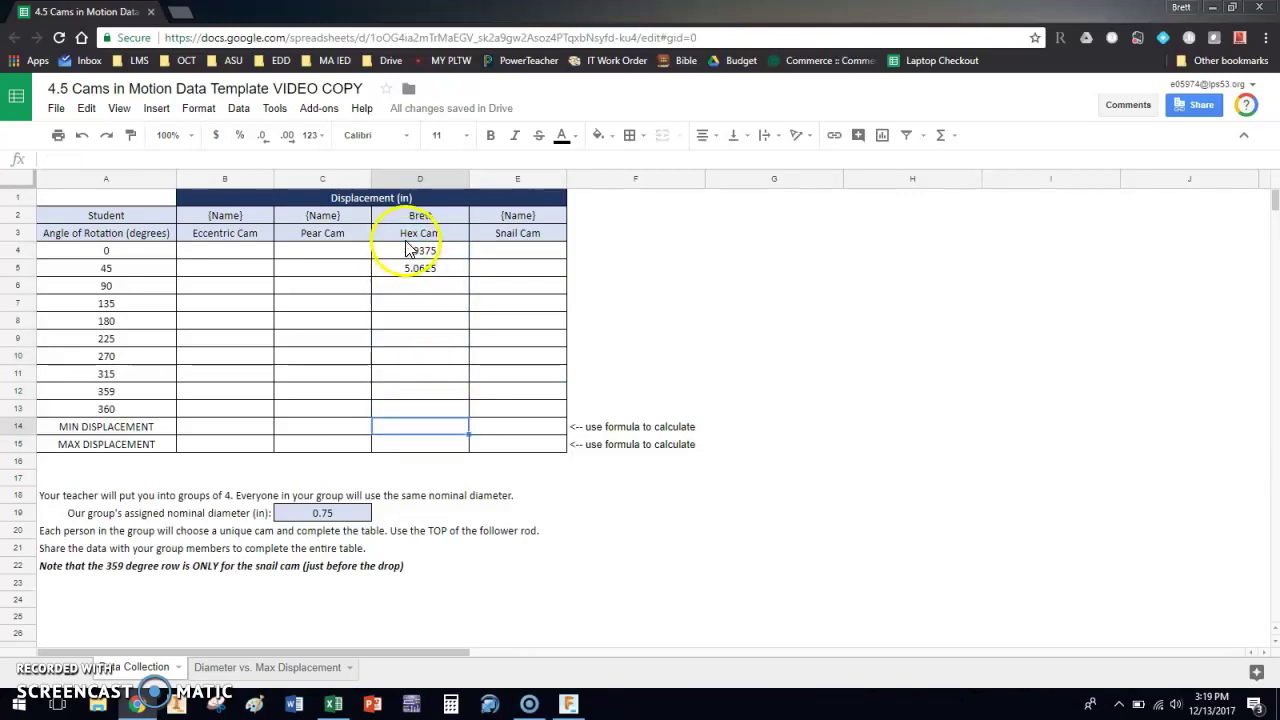
drag(414, 250, 405, 420)
click(414, 446)
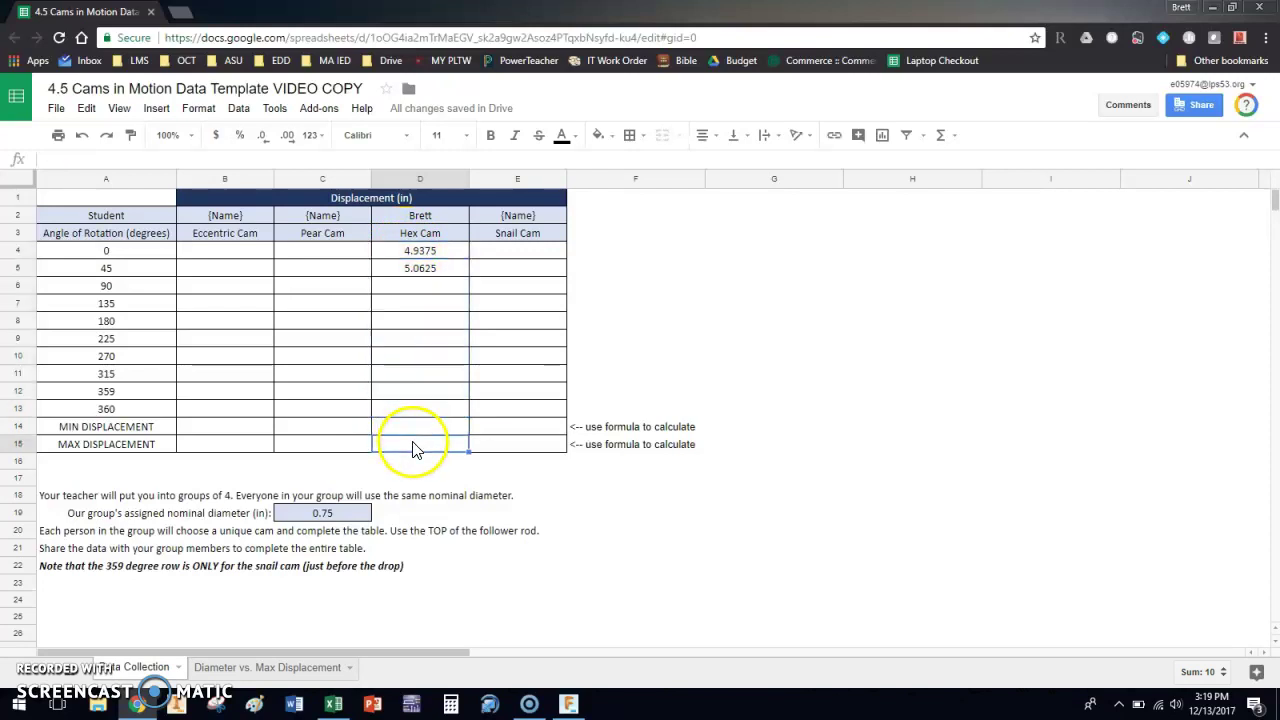
drag(407, 254, 408, 423)
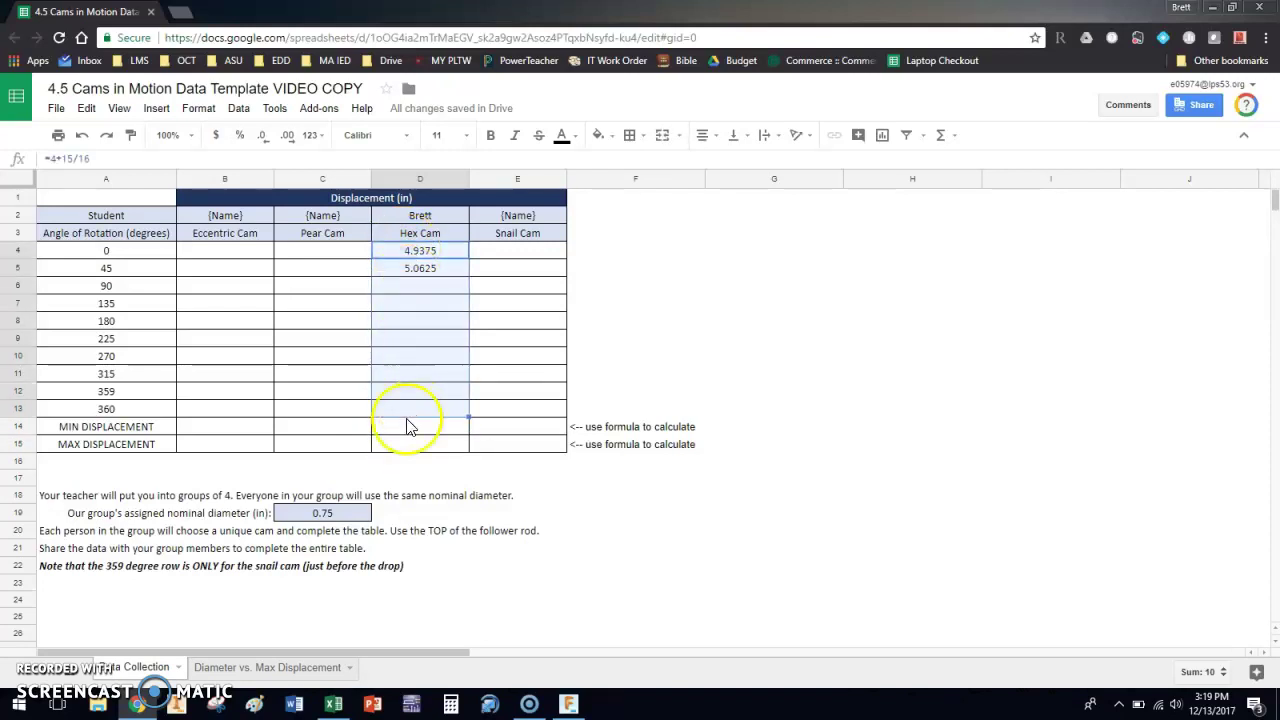
click(268, 466)
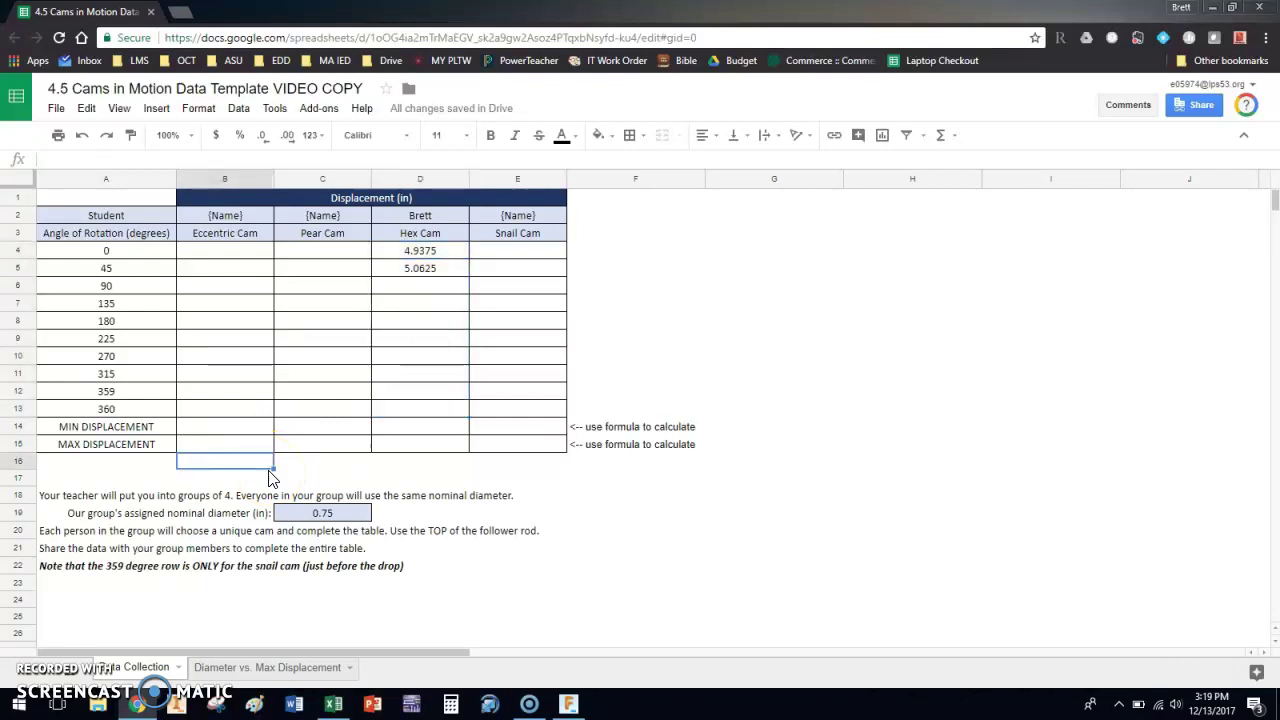
Inspect the Diameter vs. Max Displacement sheet, locating the Hex Cam cell for the 0.75 diameter row.
click(228, 667)
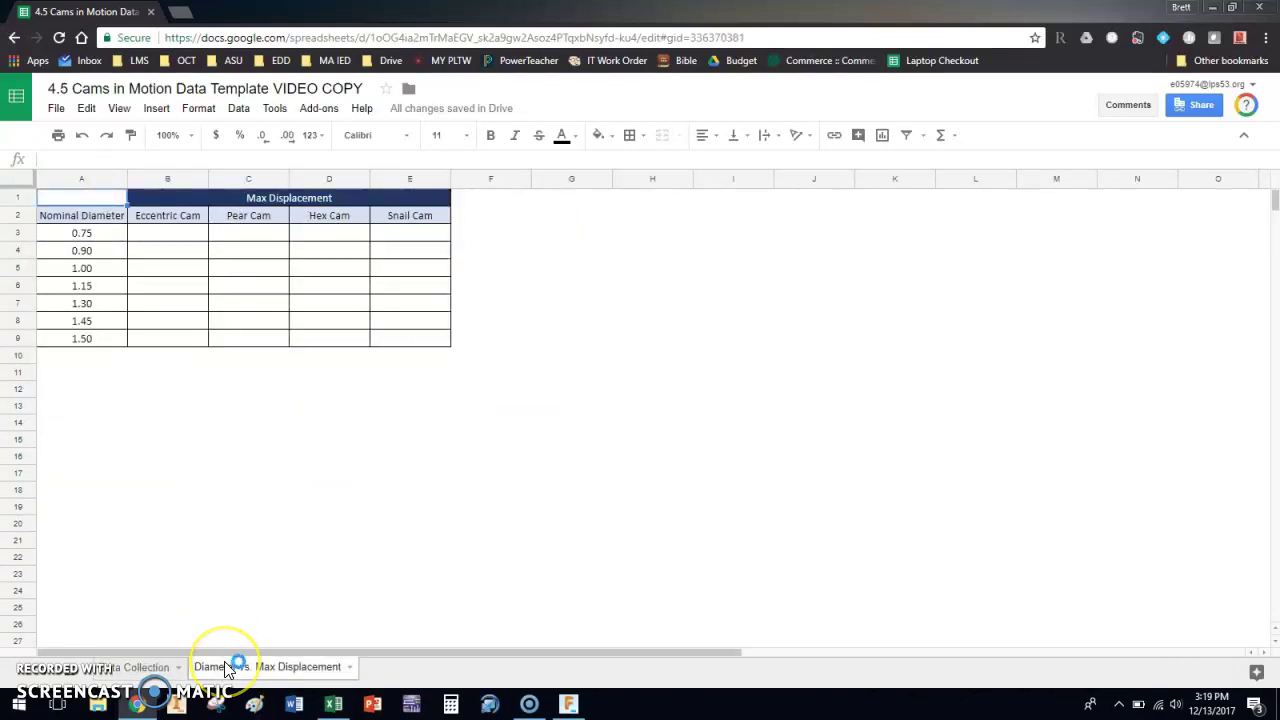
click(135, 667)
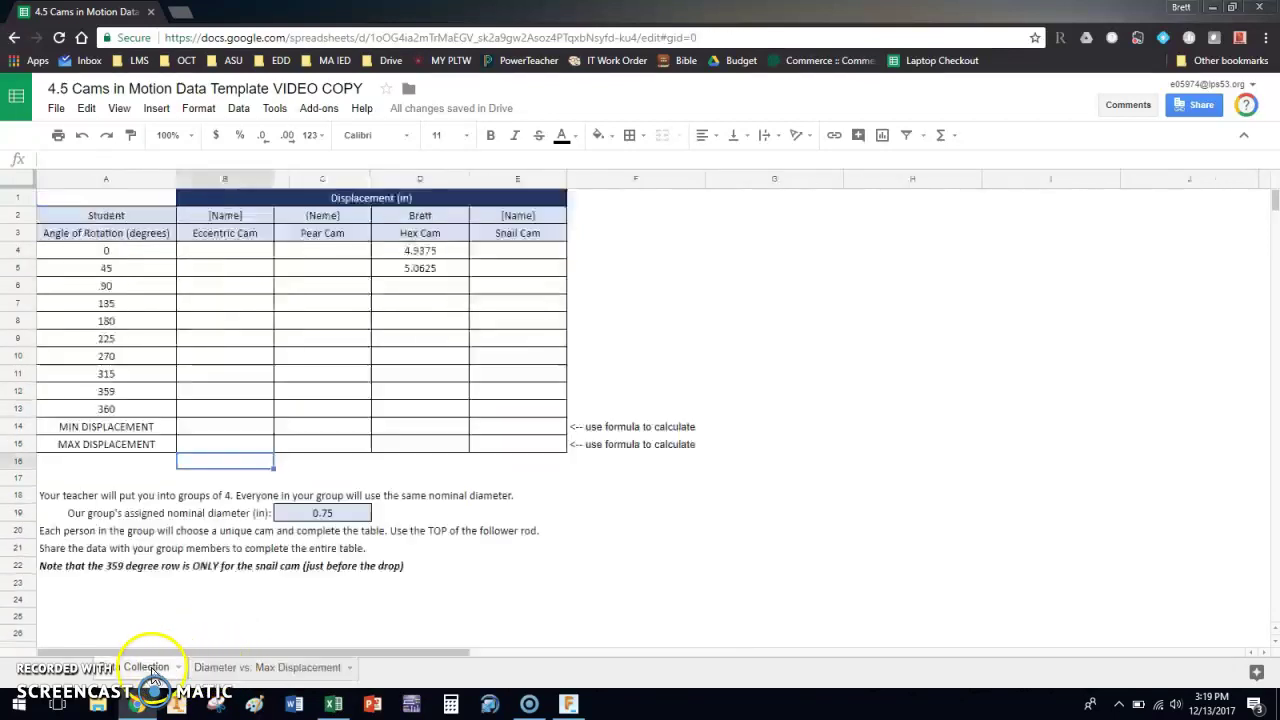
click(262, 668)
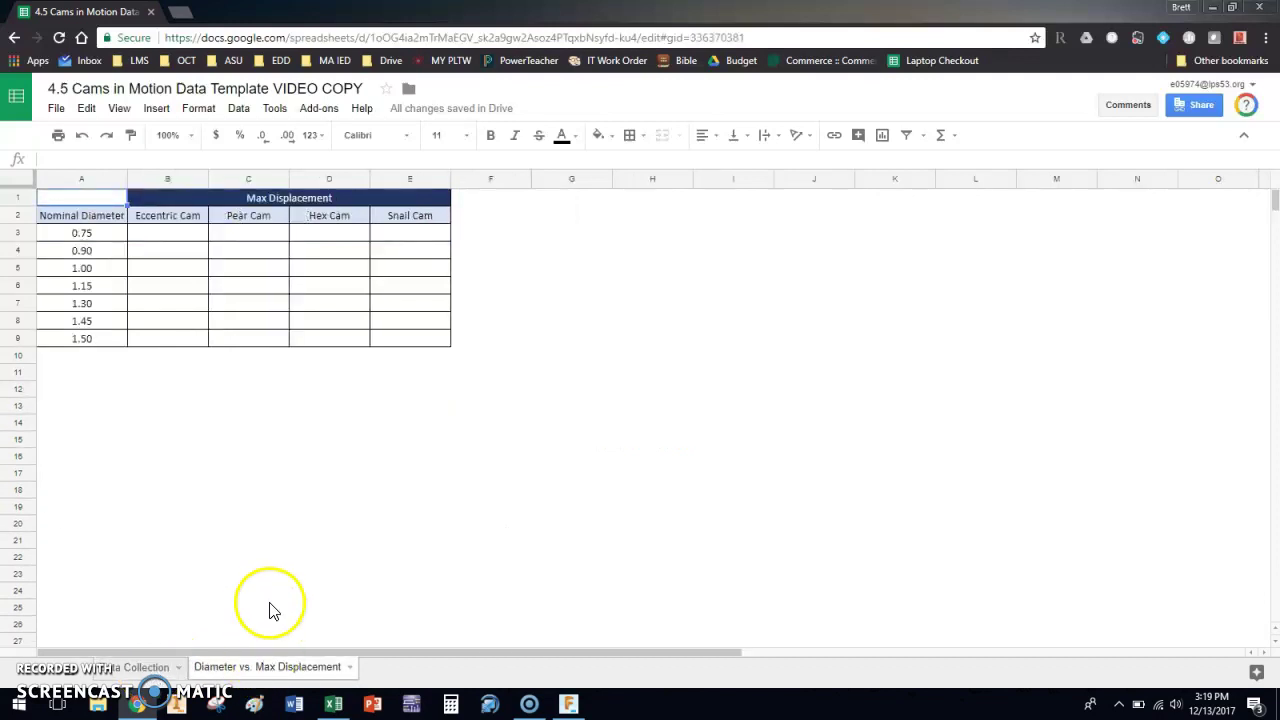
click(285, 200)
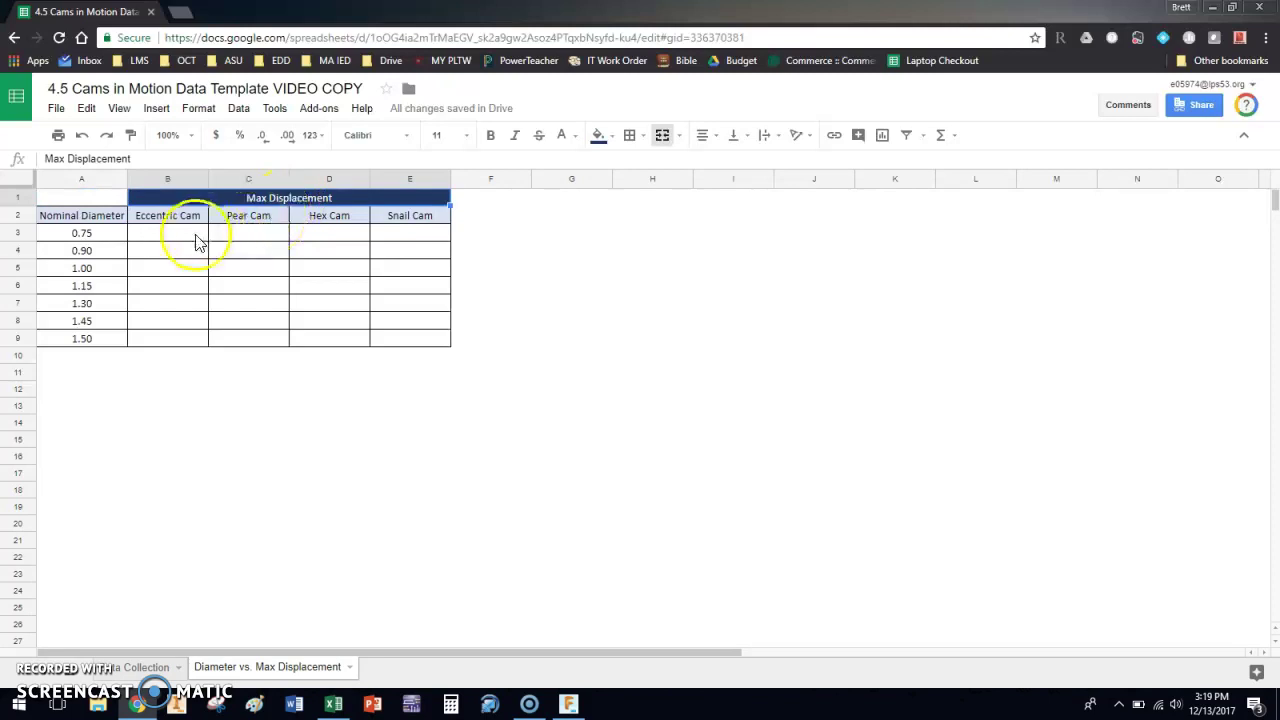
click(99, 236)
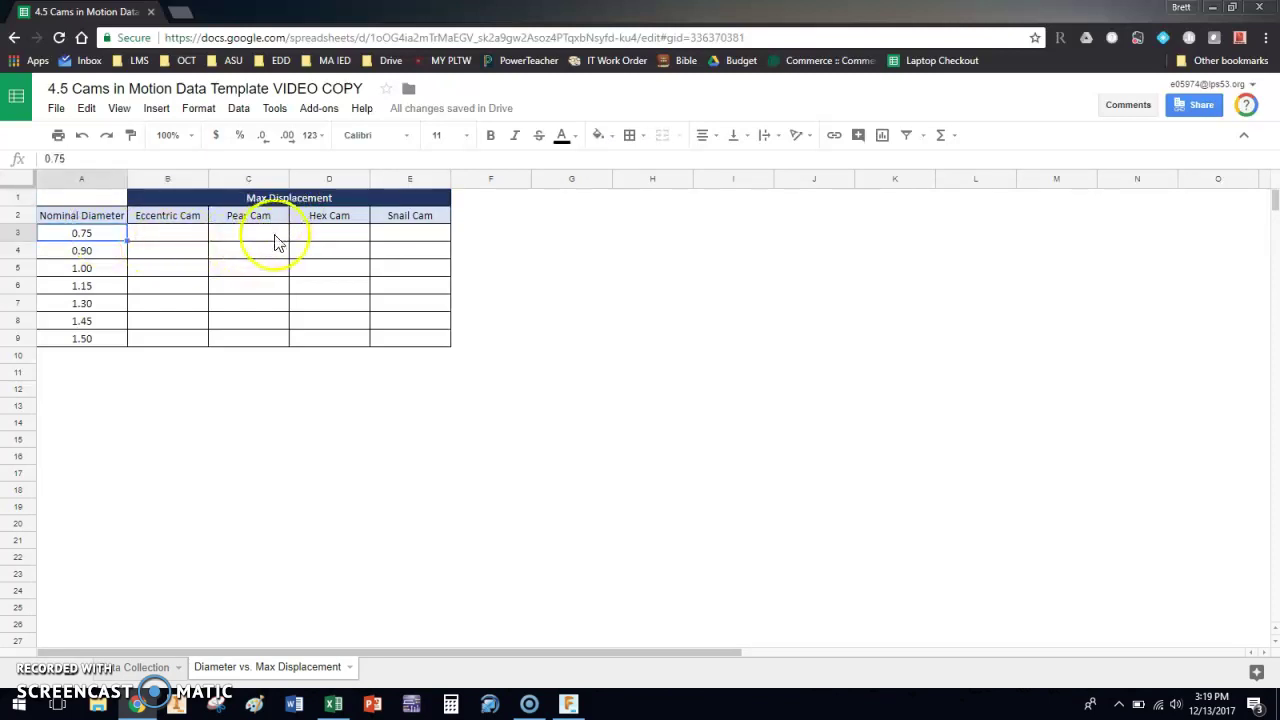
click(312, 240)
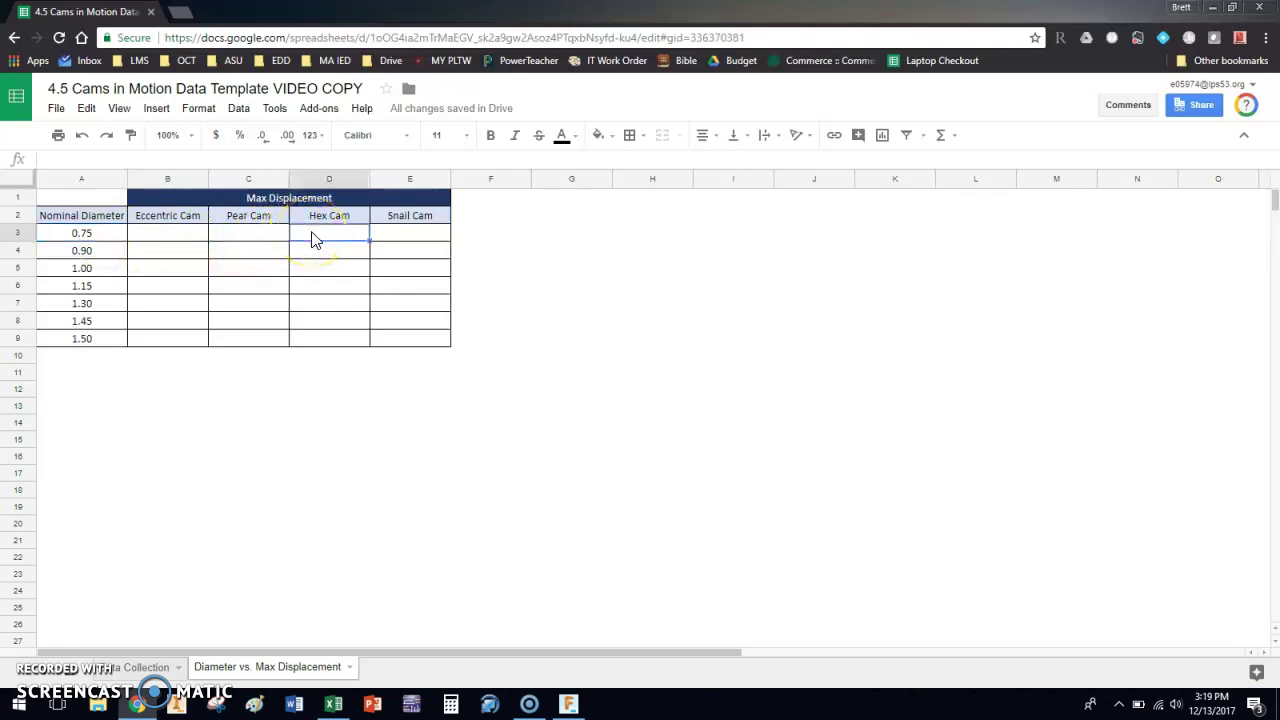
Compare the Data Collection Hex Cam MAX DISPLACEMENT cell, ending on the Diameter vs. Max Displacement sheet.
click(127, 667)
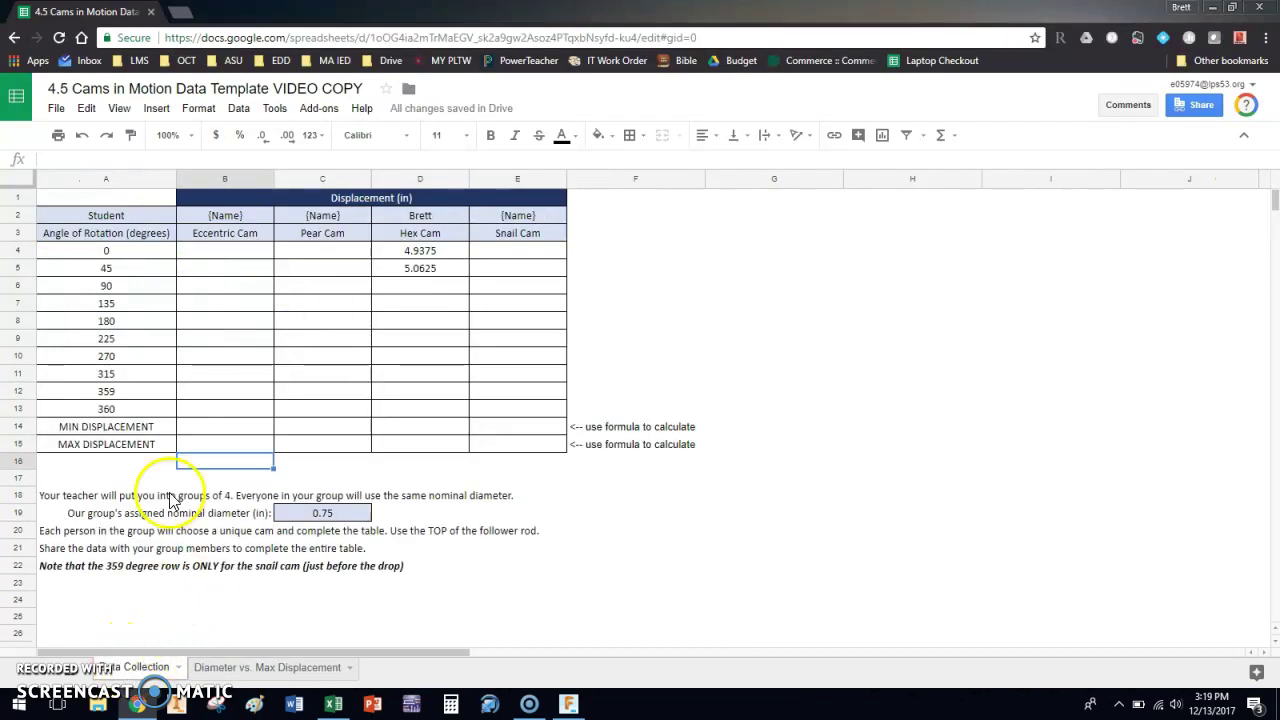
click(416, 449)
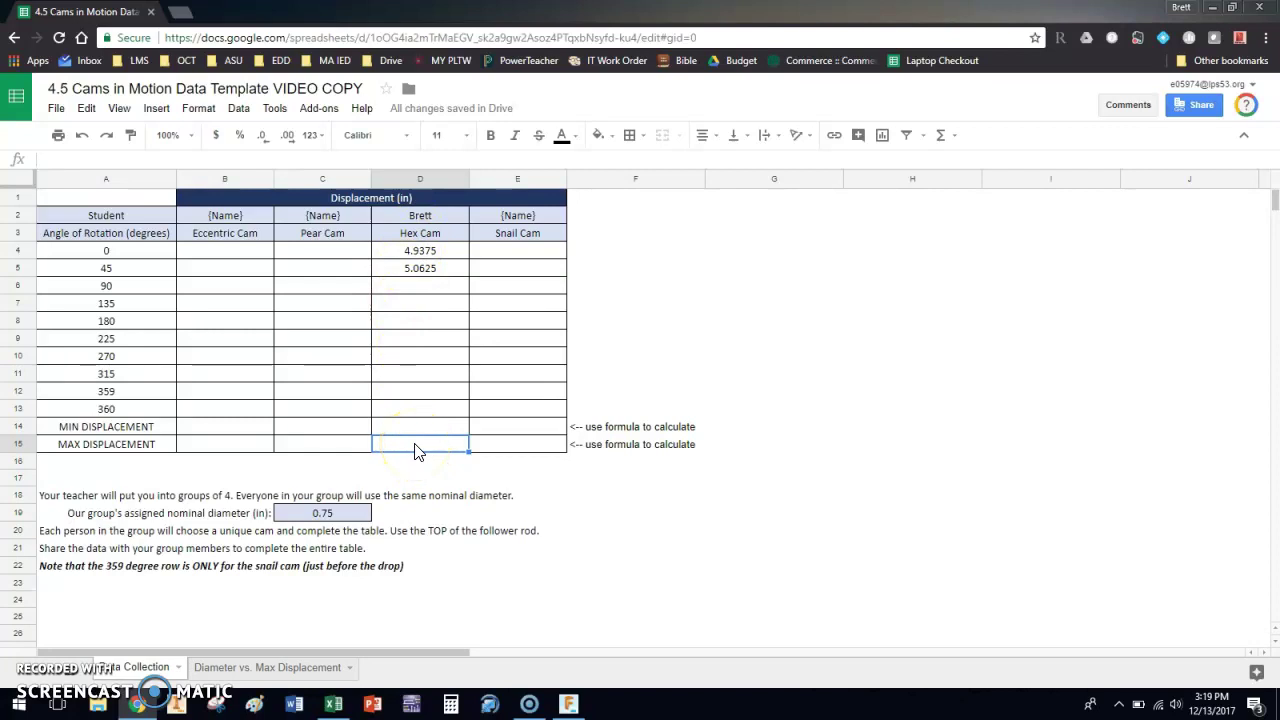
click(288, 667)
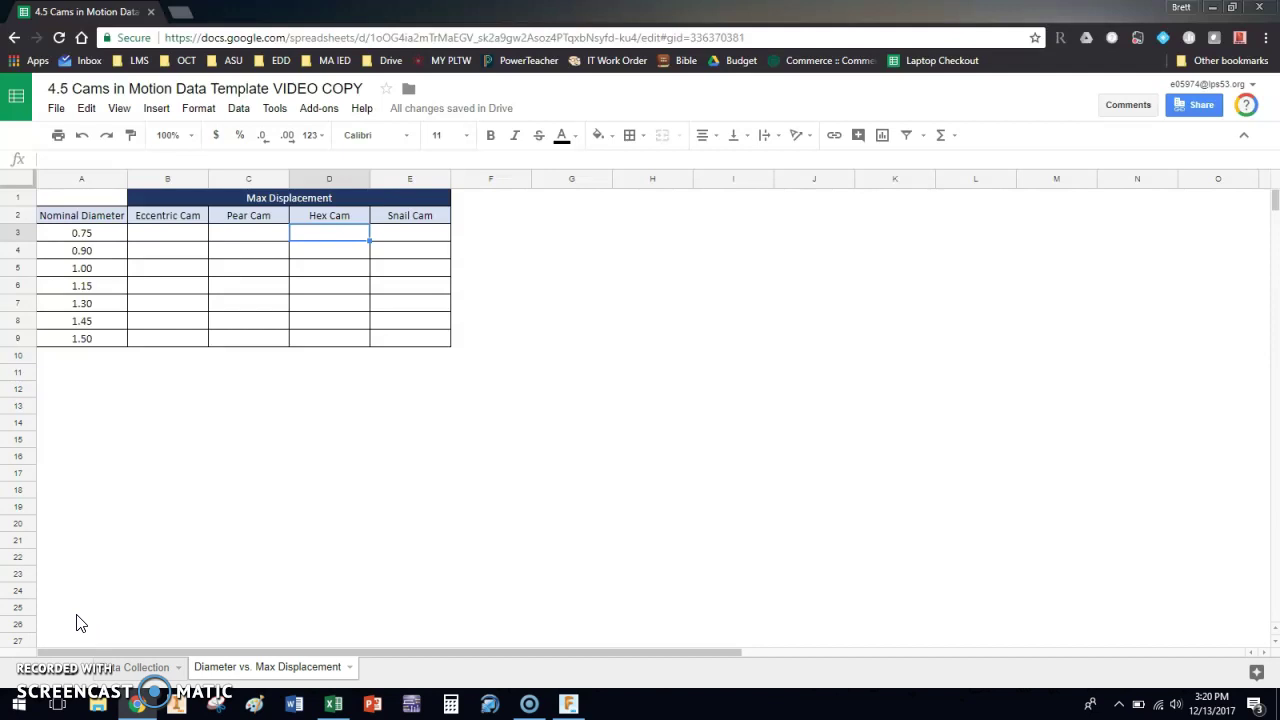
click(143, 664)
click(378, 450)
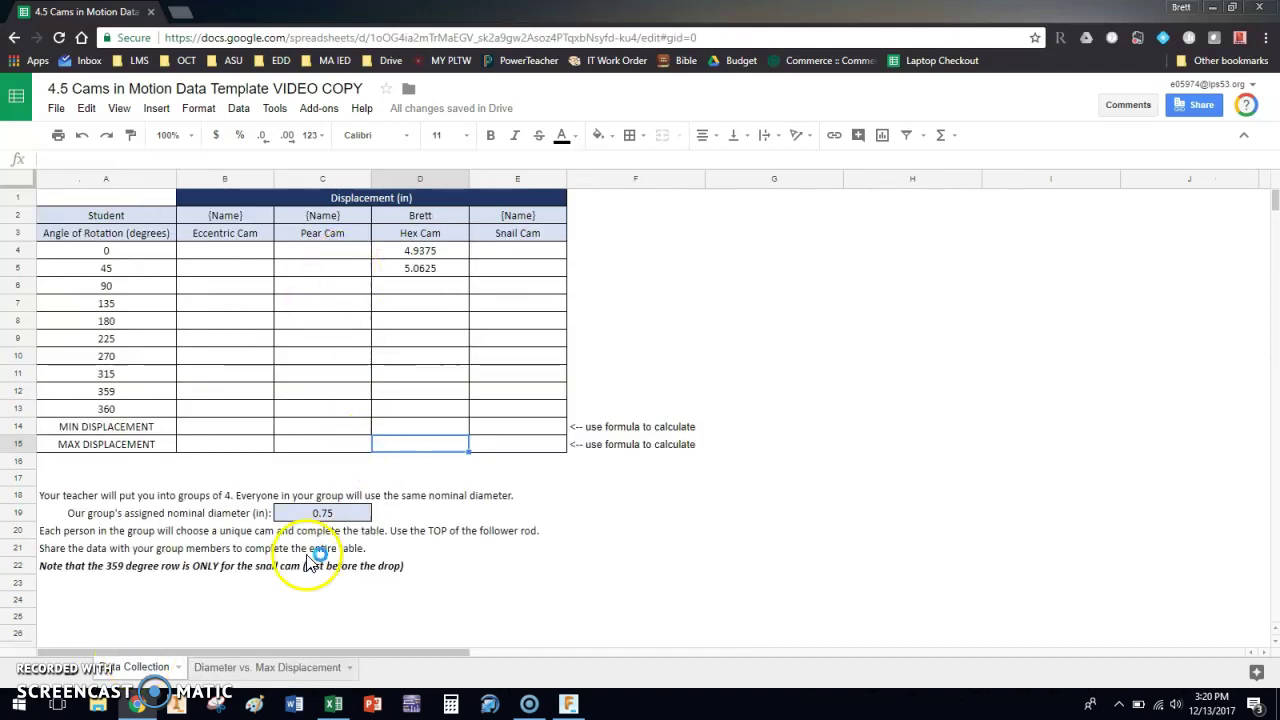
click(268, 667)
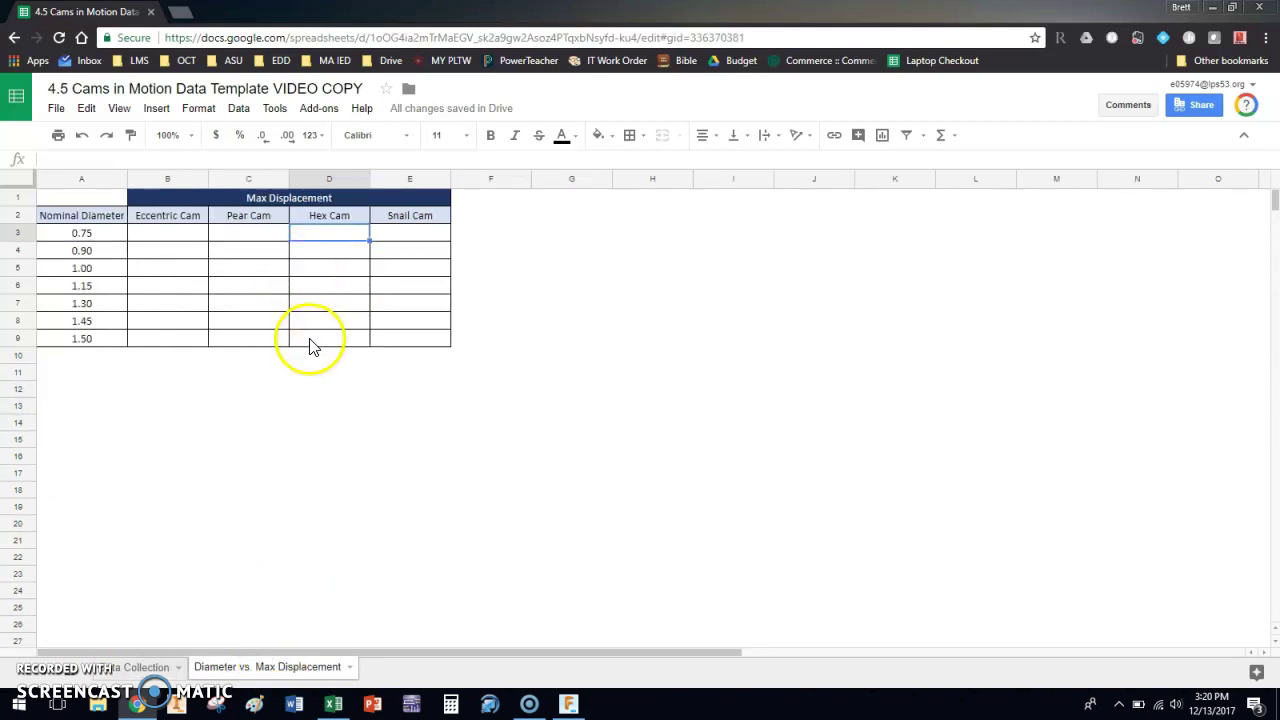